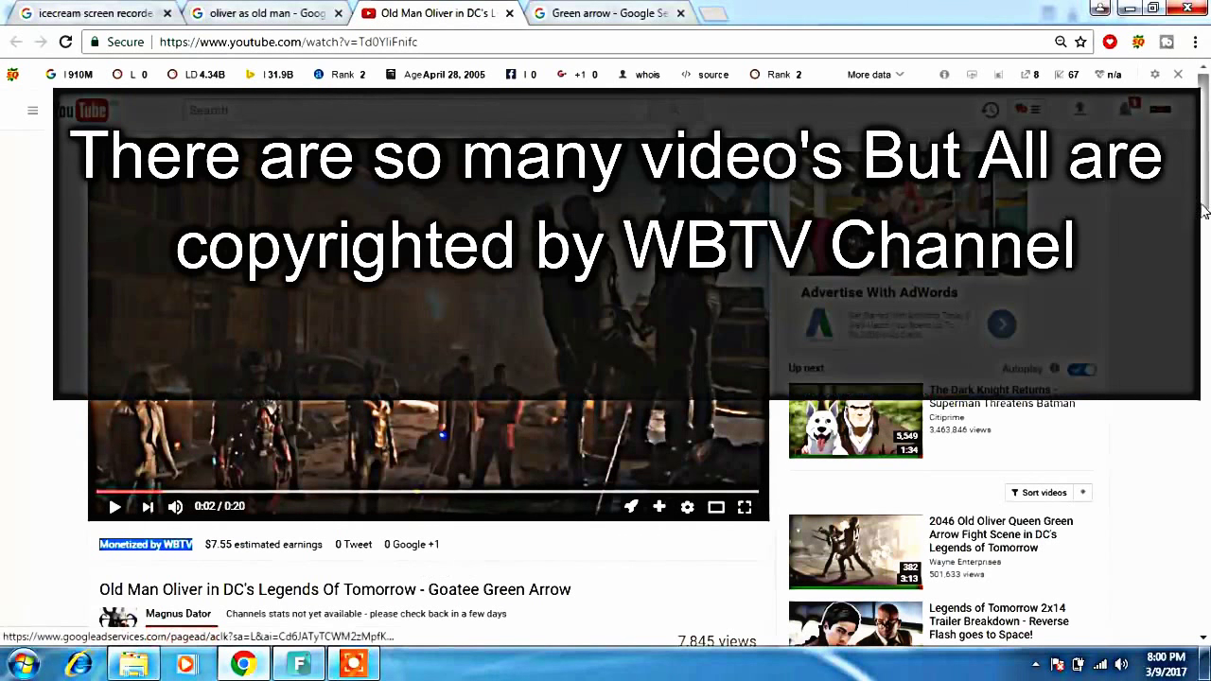
From the oliver as old man results, open the 2046 Old Oliver Queen fight scene video in a new tab, replacing the earlier YouTube tab.
scroll(1208, 190, down, 3)
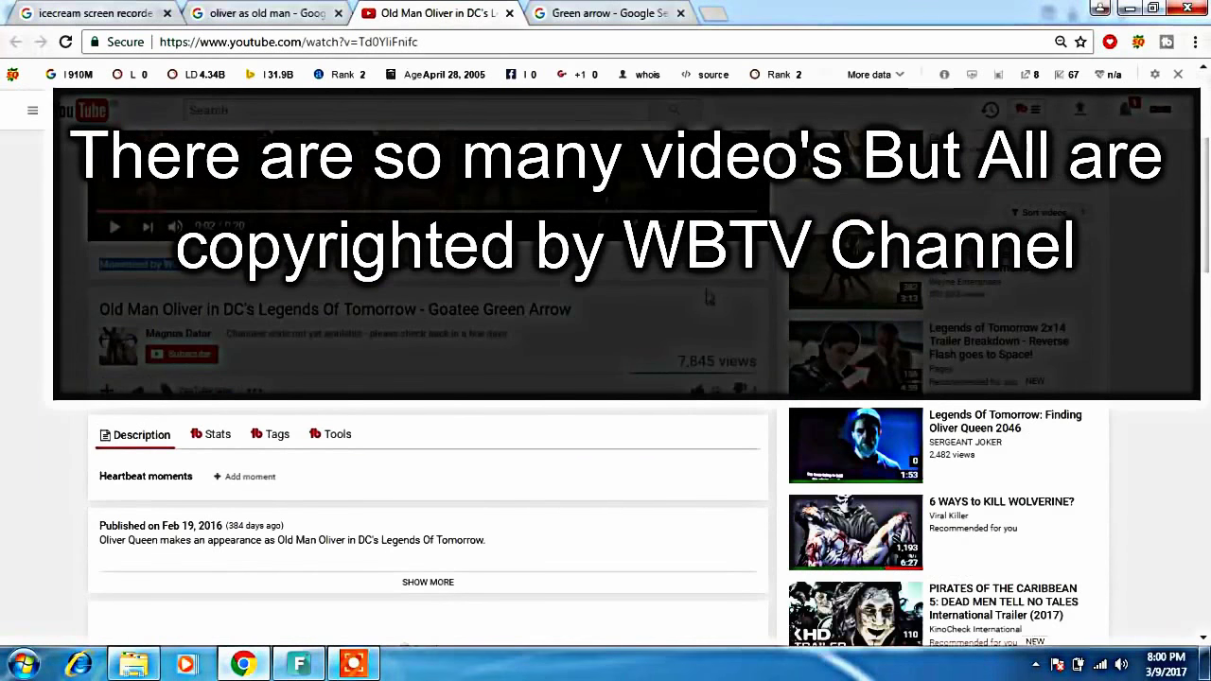
drag(198, 336, 137, 327)
click(265, 14)
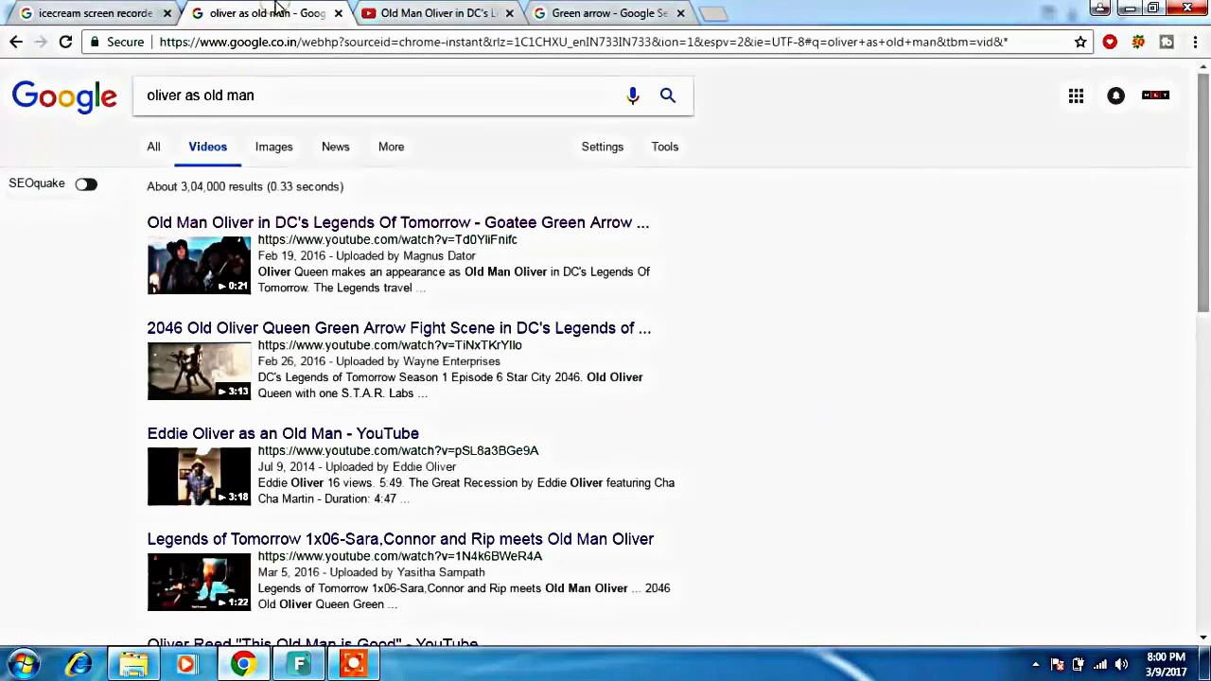
right_click(314, 331)
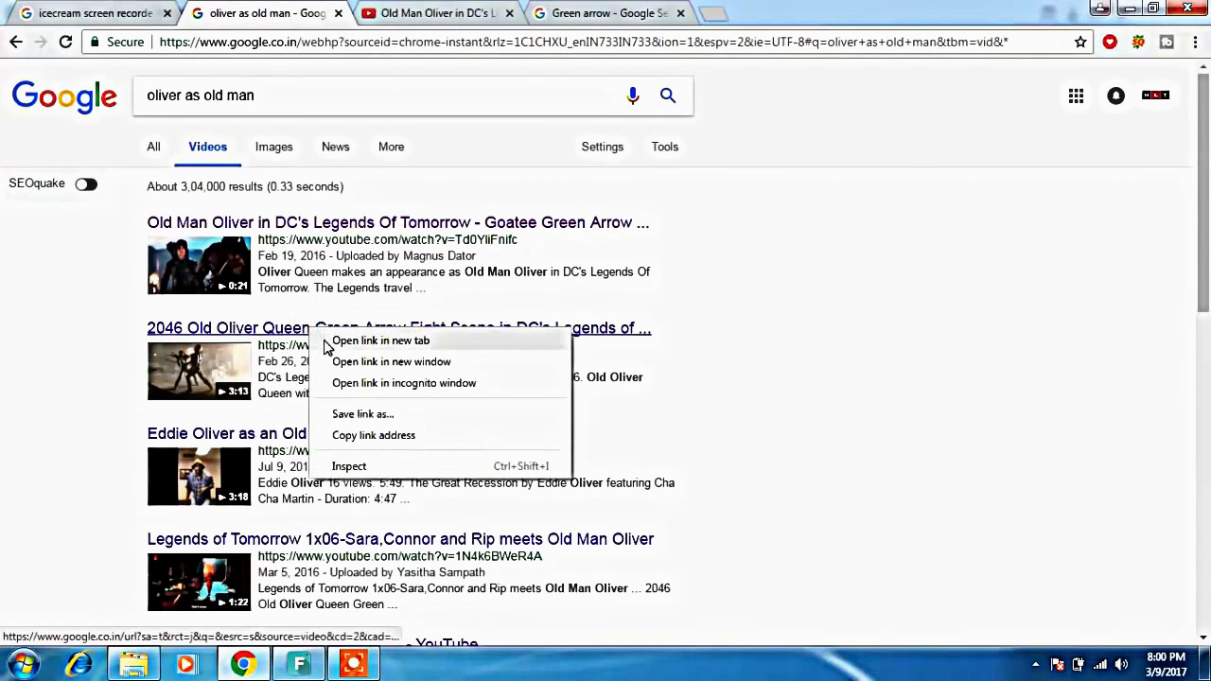
click(331, 341)
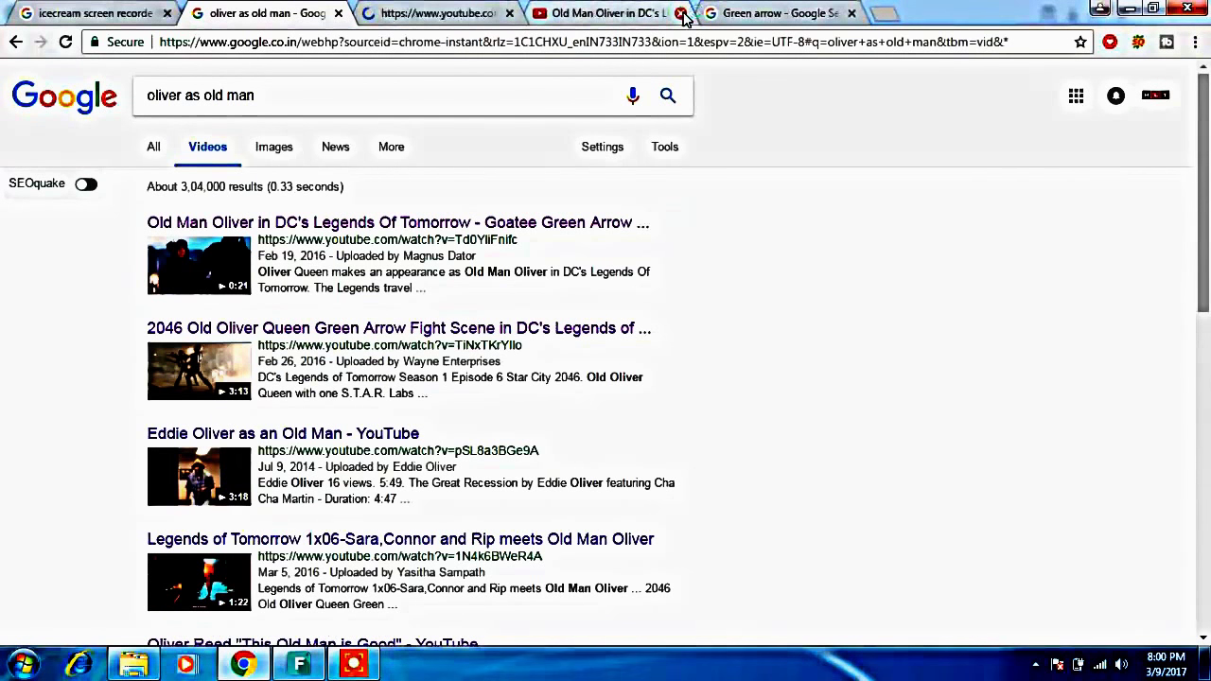
click(681, 13)
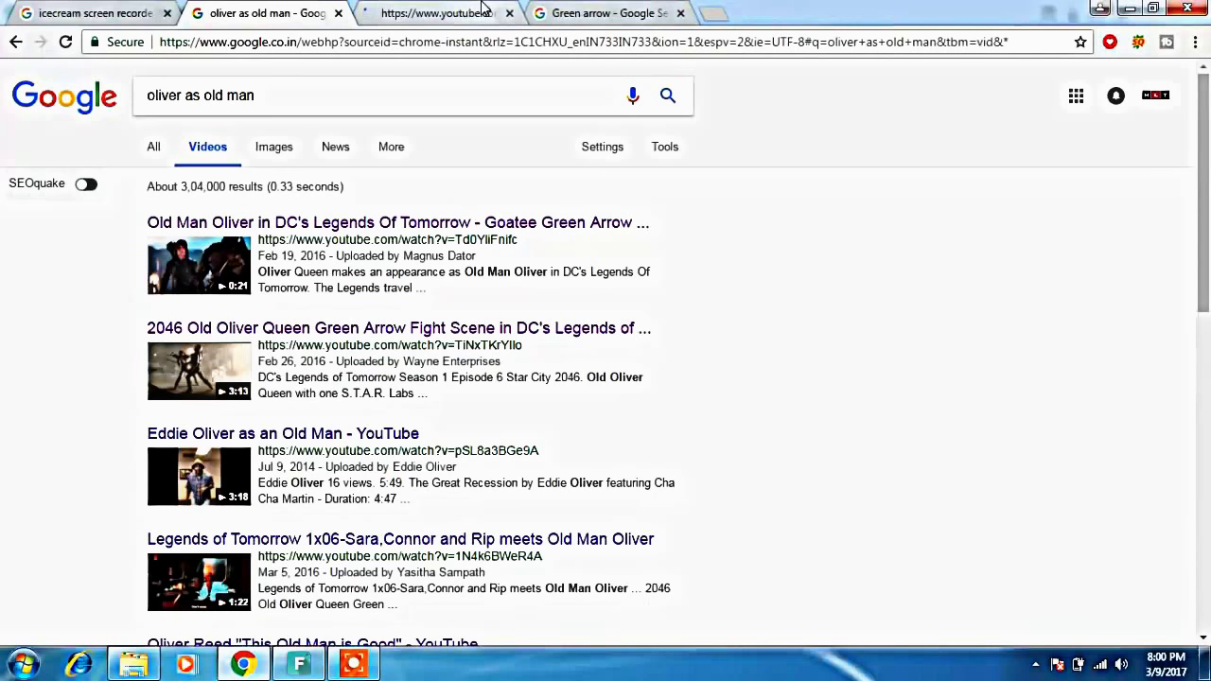
click(483, 7)
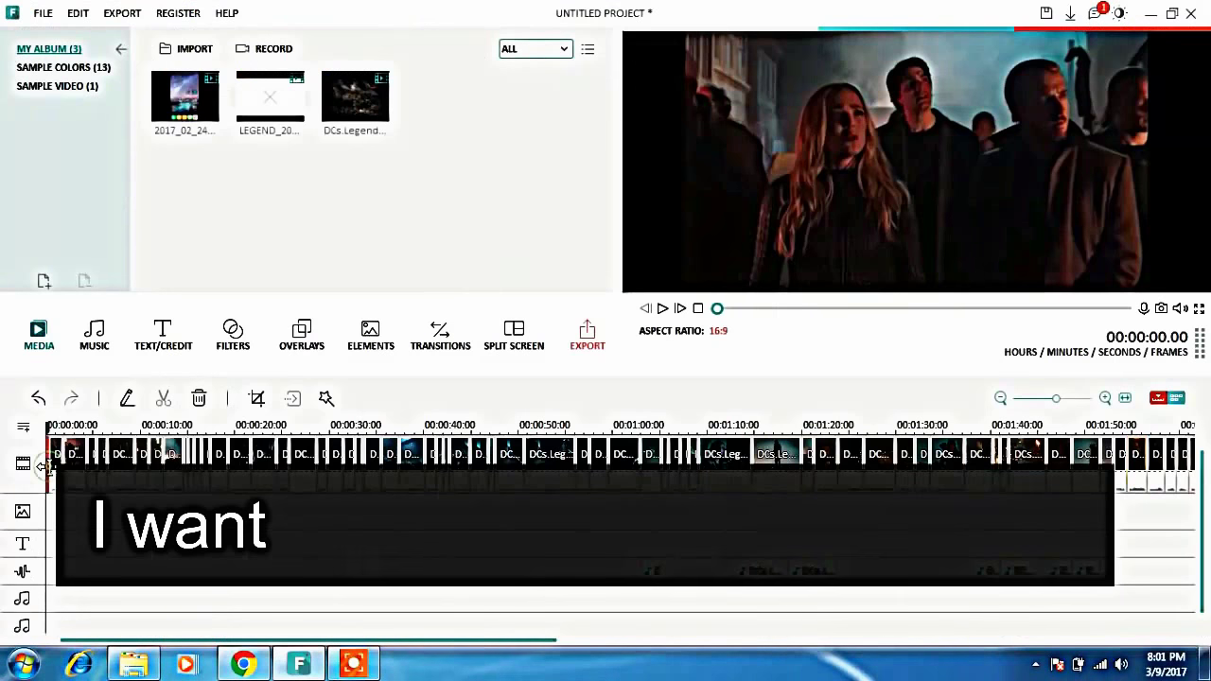
Switch to Filmora and preview the cut clips on the video track from about the 6-second mark.
click(43, 461)
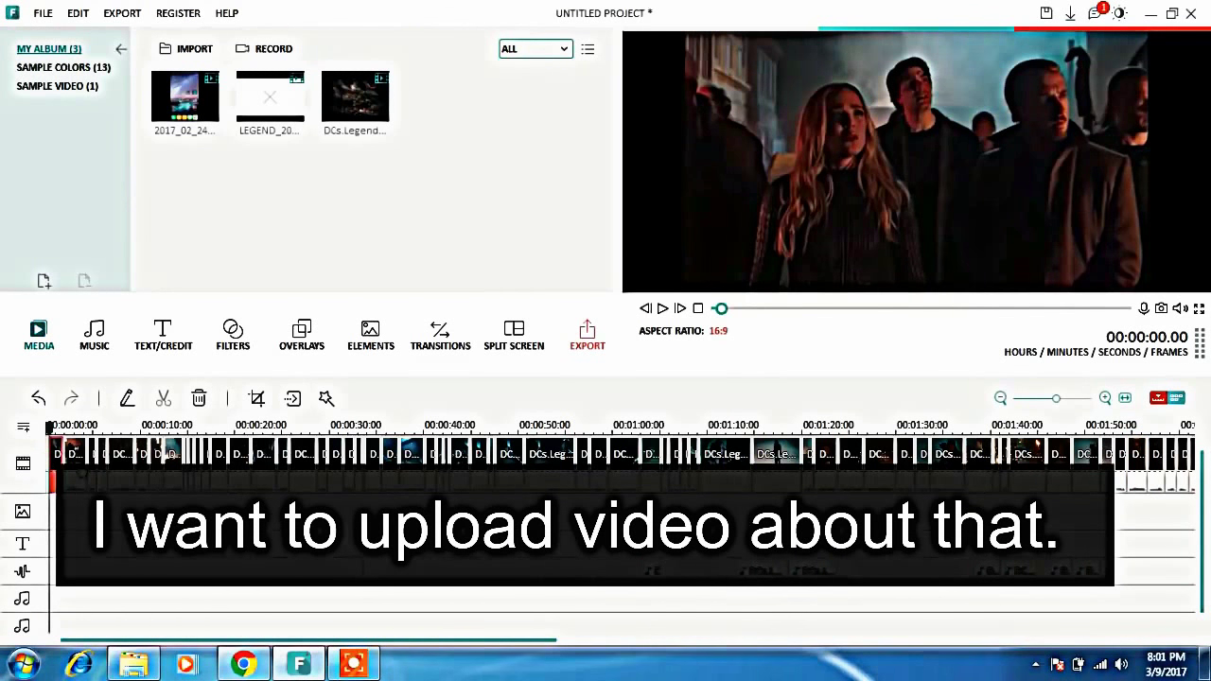
click(64, 426)
drag(64, 426, 107, 427)
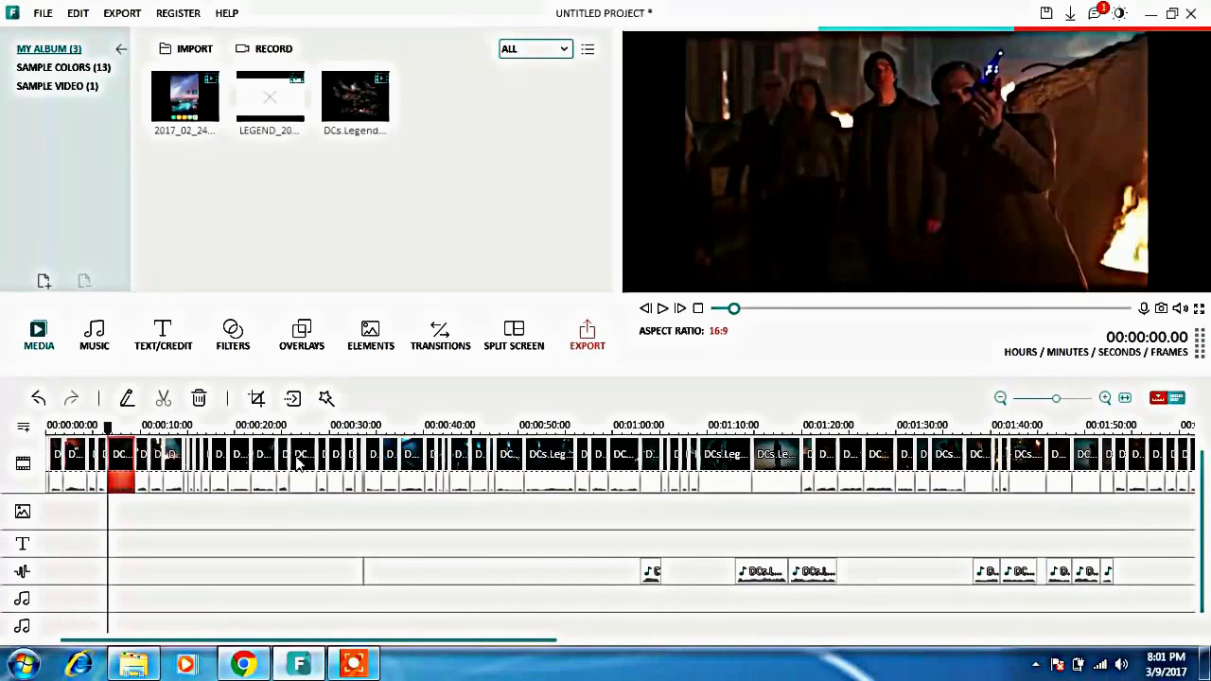
key(space)
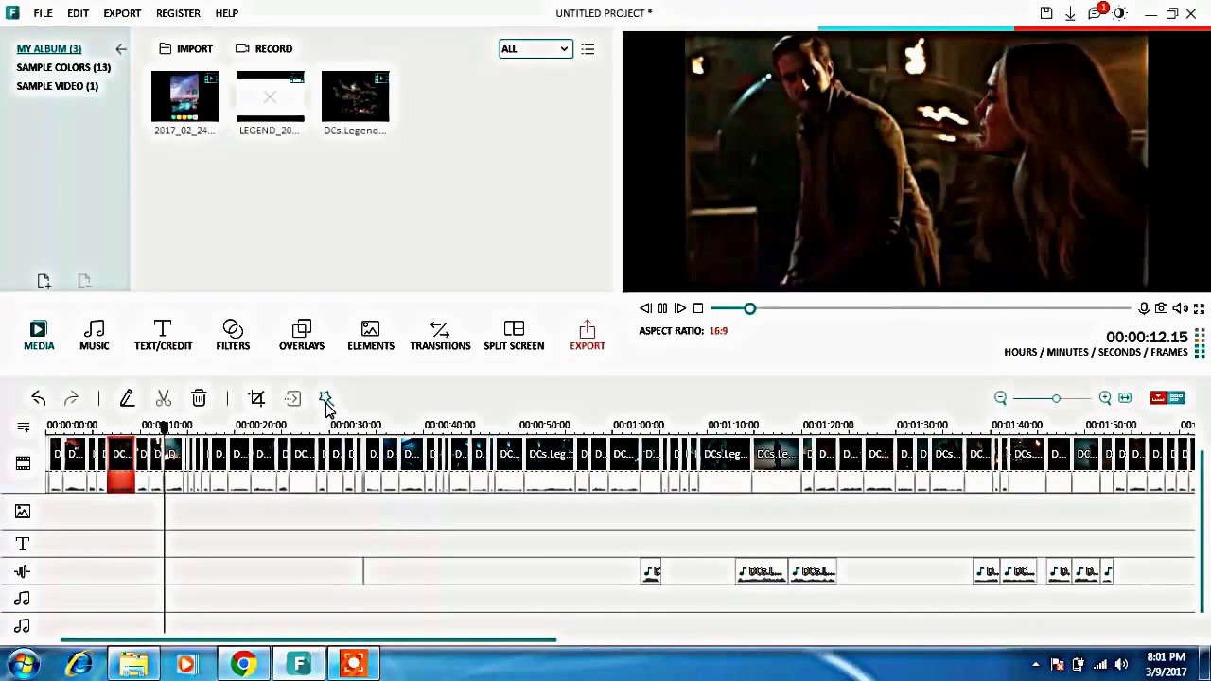
key(space)
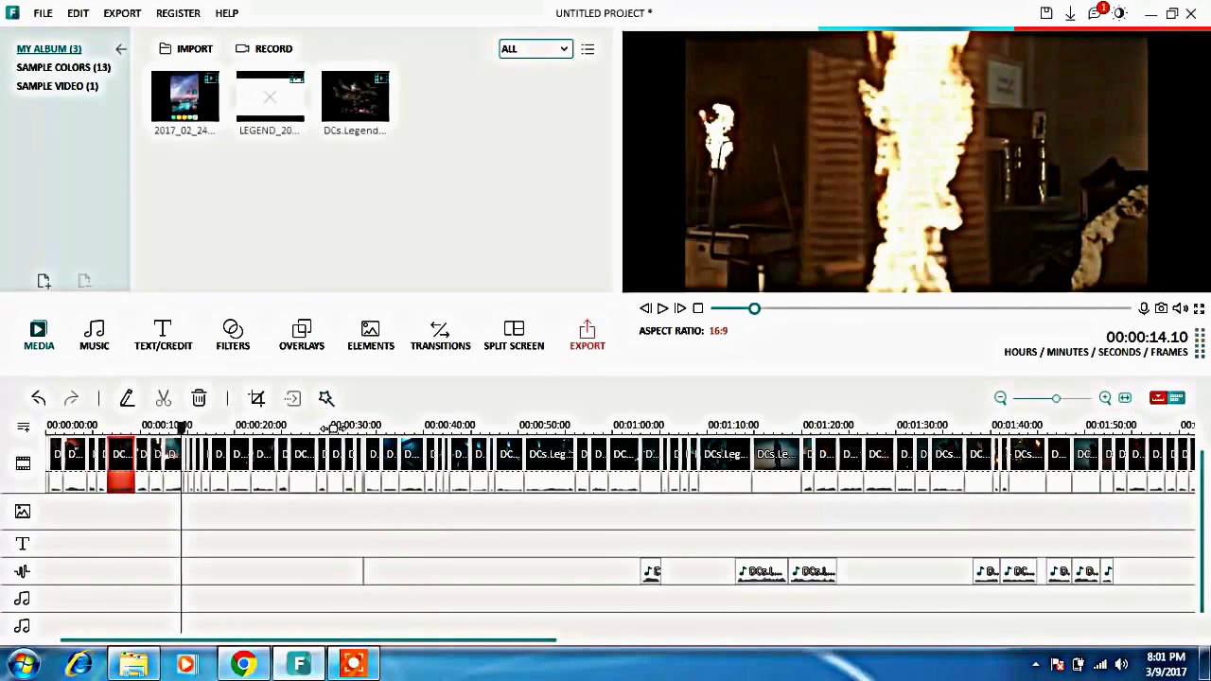
Play through the detached background-music clips on the audio track after the one-minute mark and undo the last timeline edit.
scroll(379, 416, up, 1)
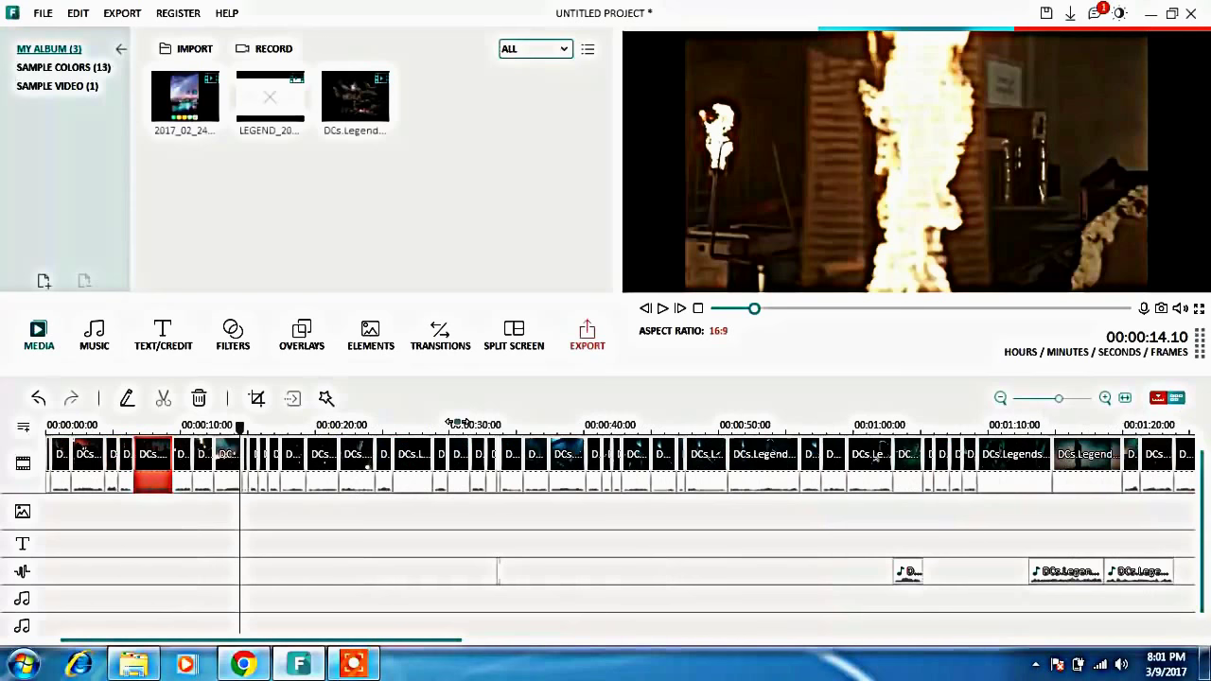
scroll(649, 421, up, 1)
scroll(762, 423, up, 1)
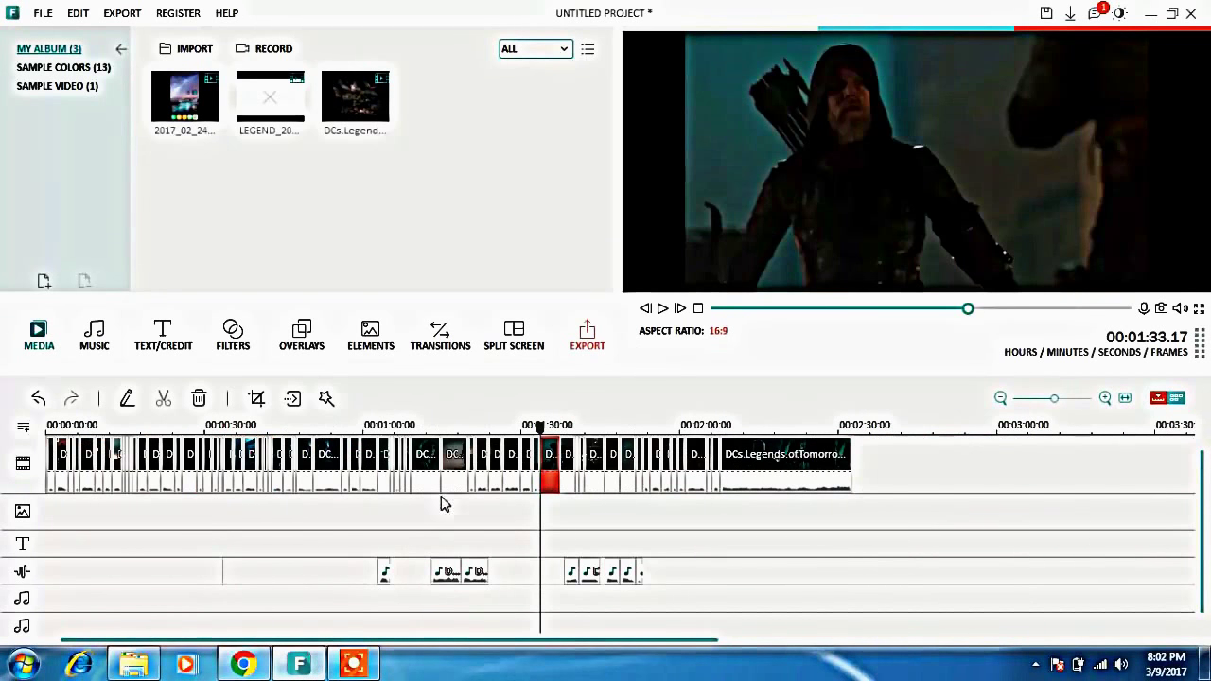
click(386, 574)
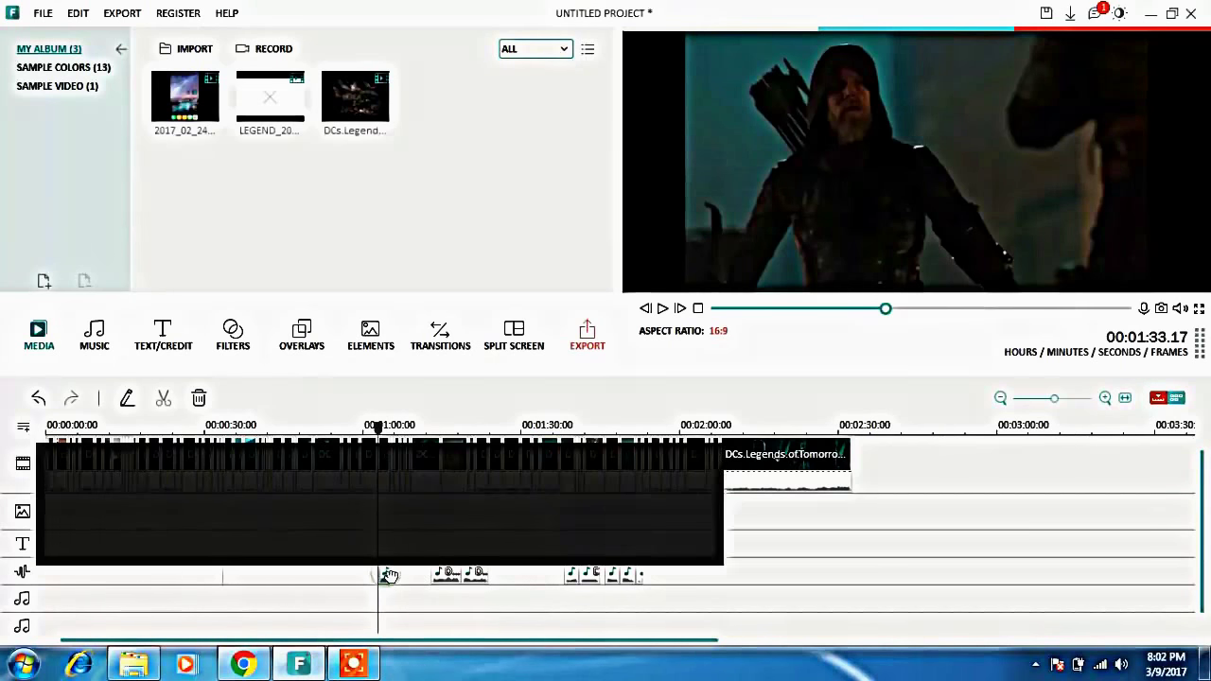
click(447, 576)
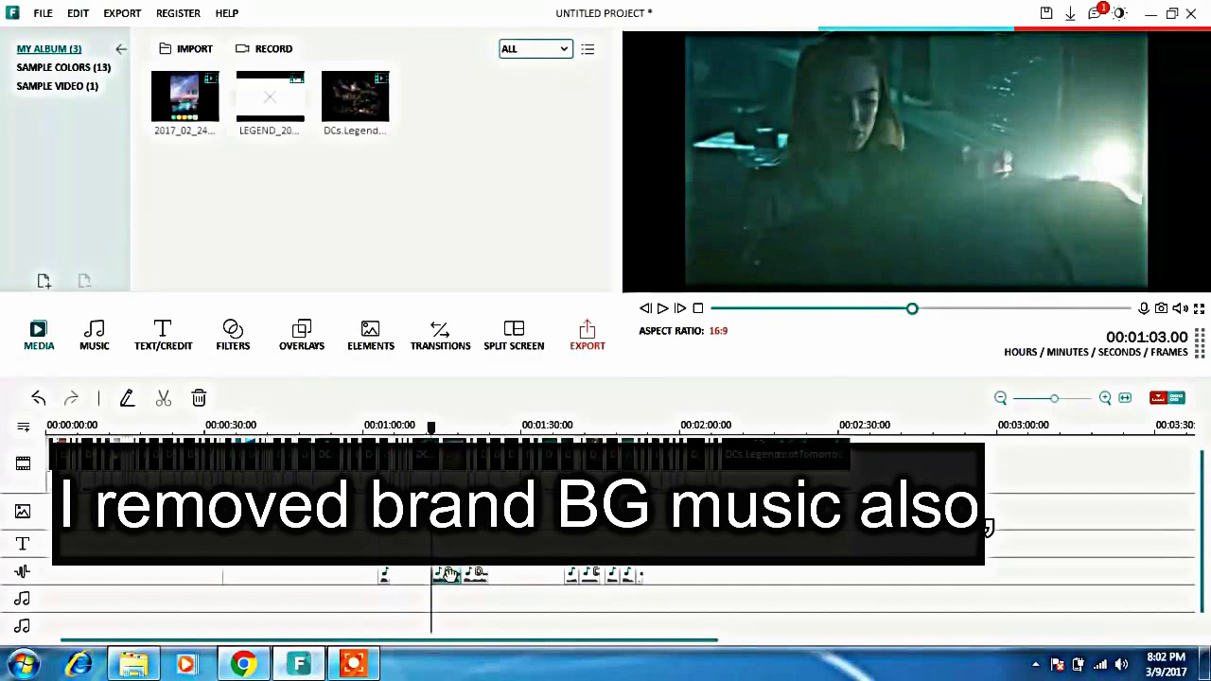
click(474, 573)
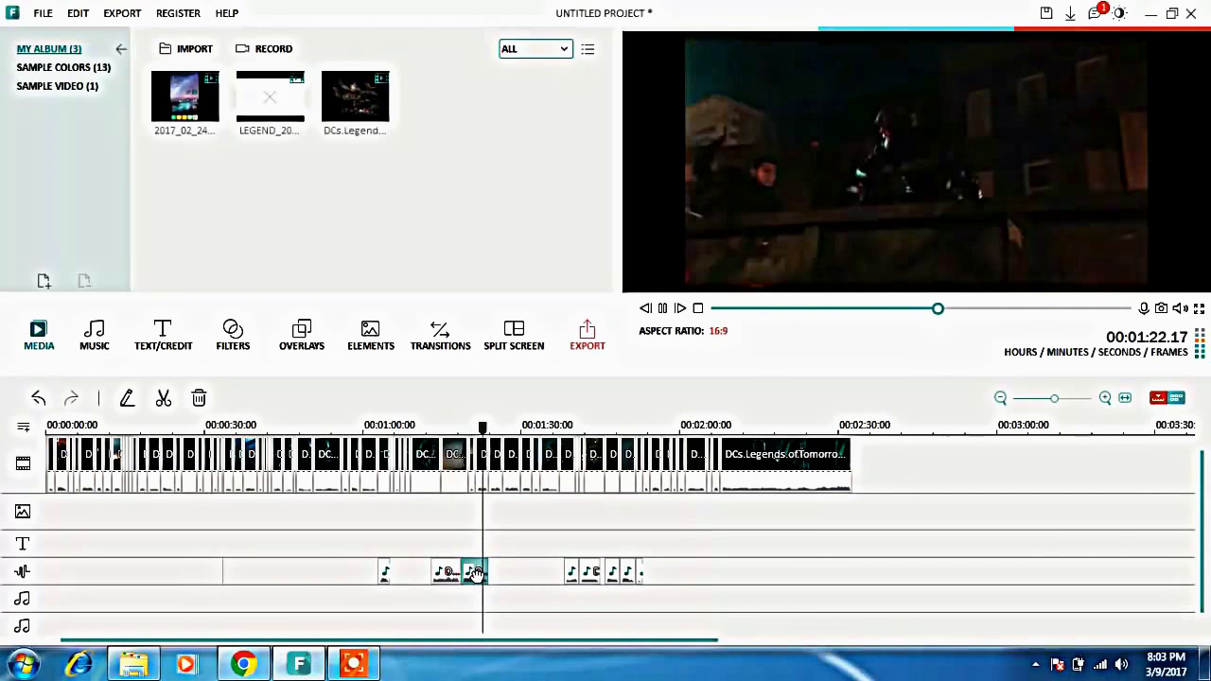
key(ctrl+z)
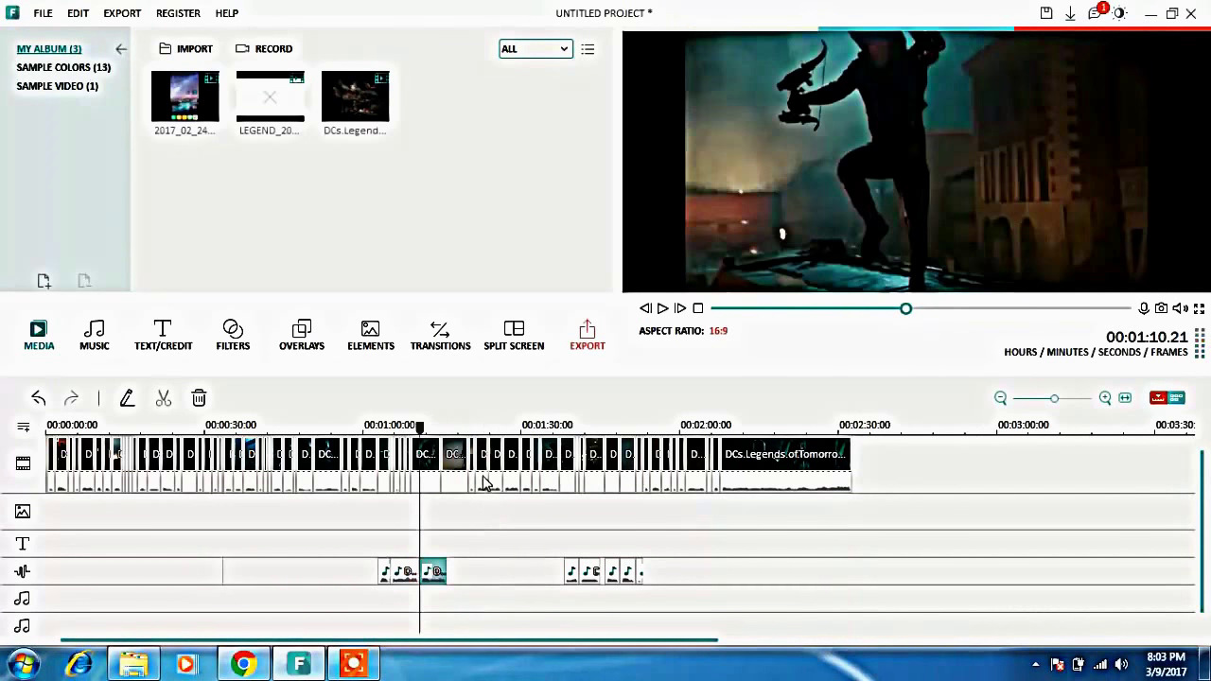
Play the video clips around 1:21 and 0:51 to check for remaining background music.
click(485, 480)
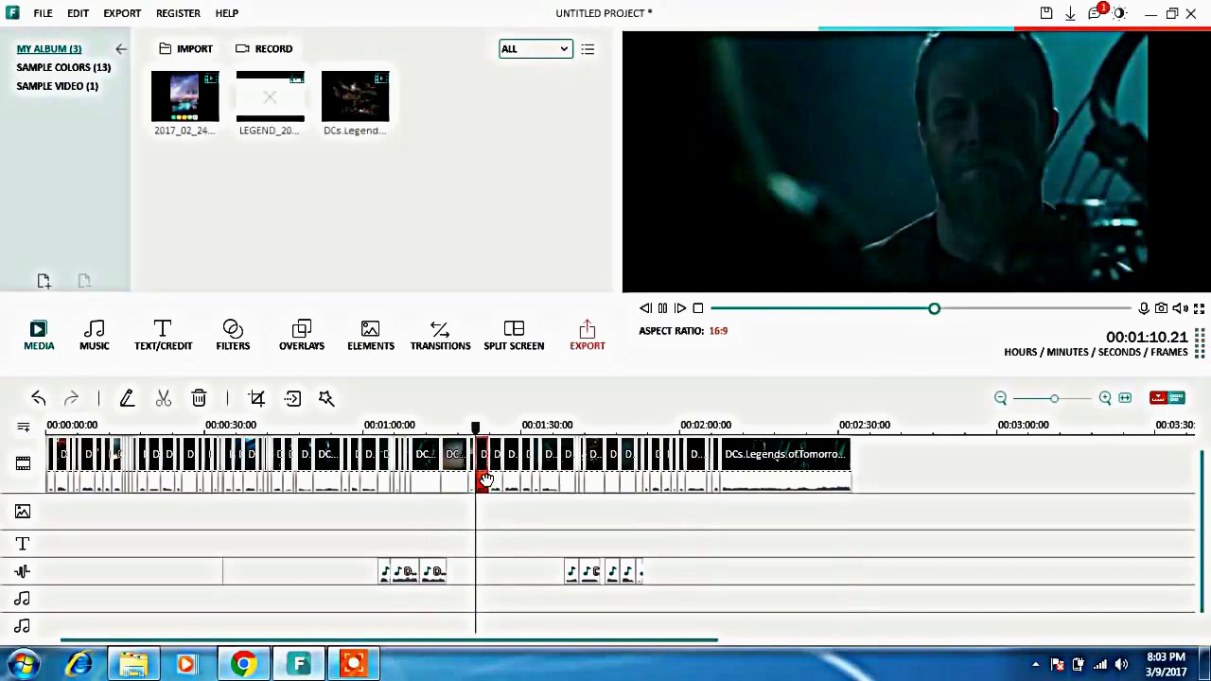
key(space)
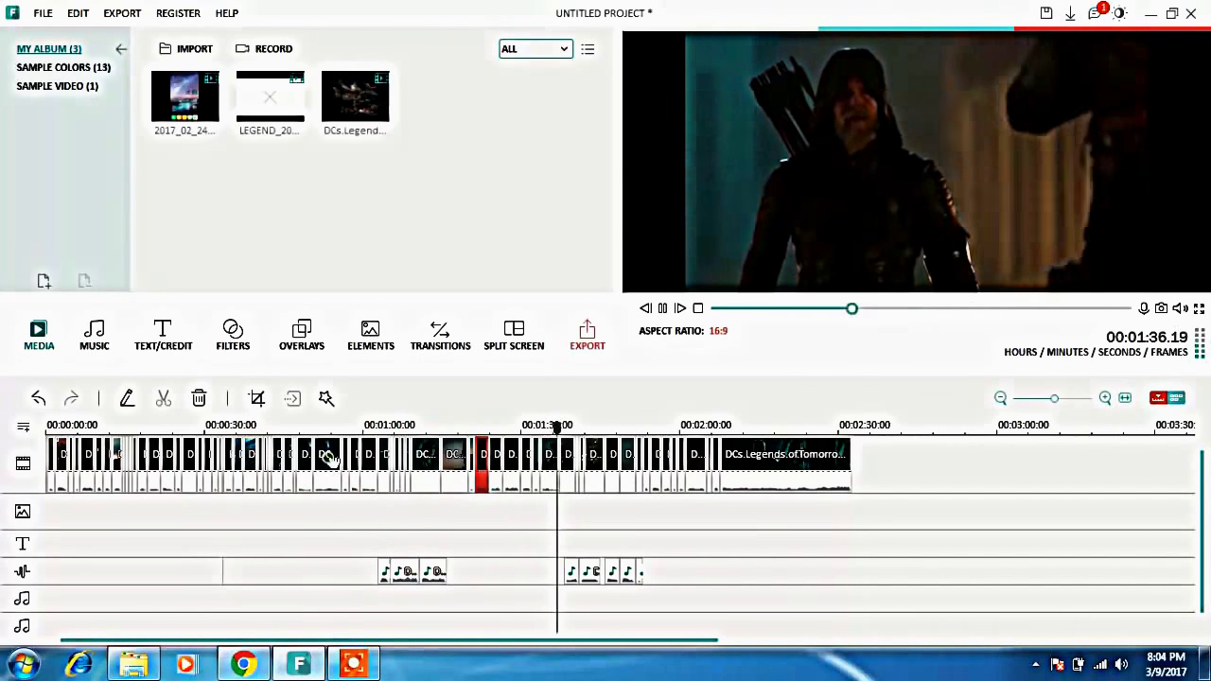
click(330, 460)
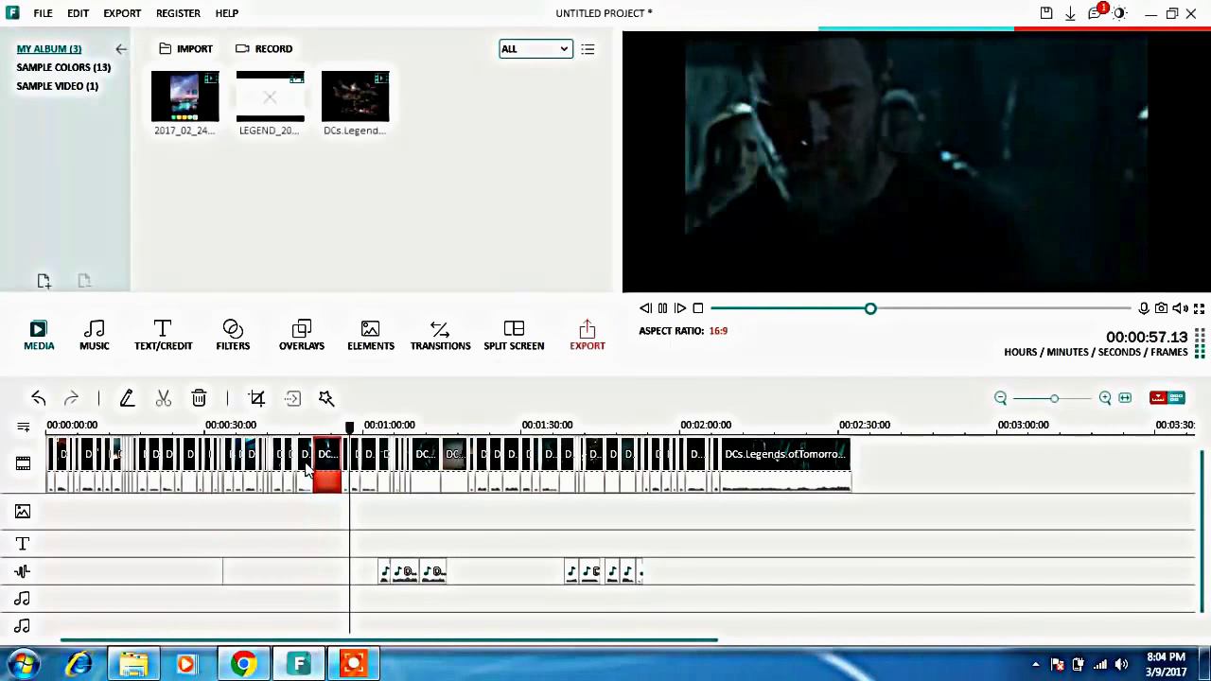
click(307, 468)
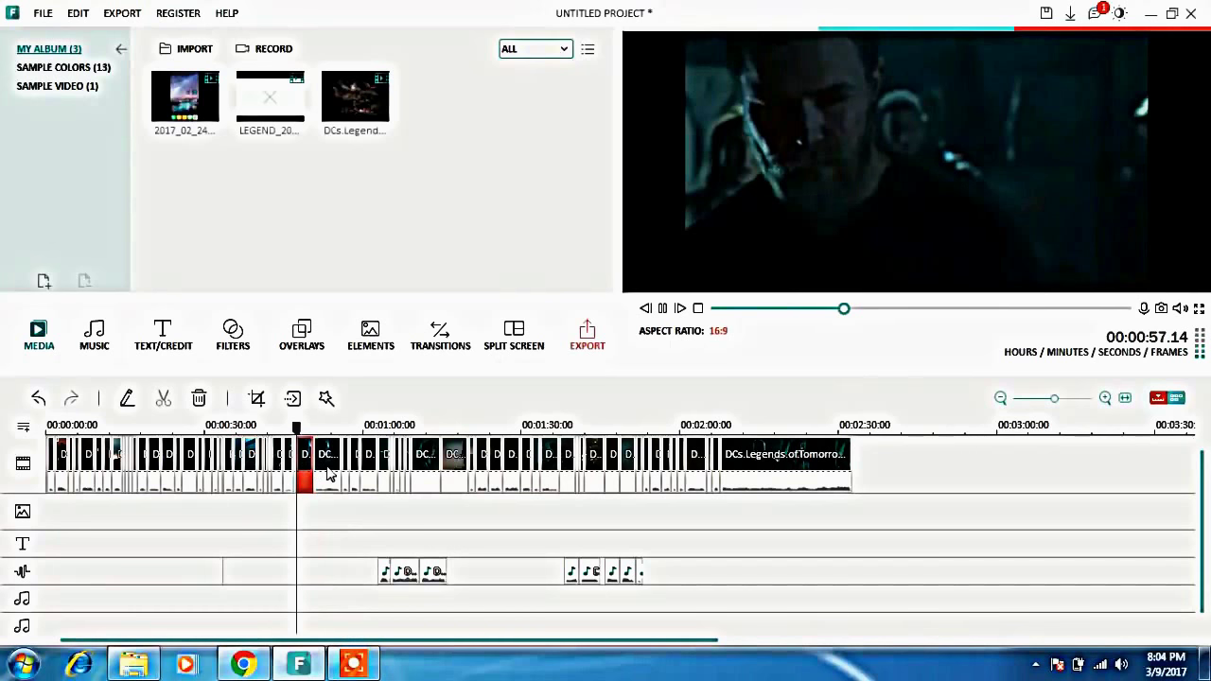
Split the clip starting at about 0:51 at 00:00:53.06 and detach the audio from its first part.
click(327, 468)
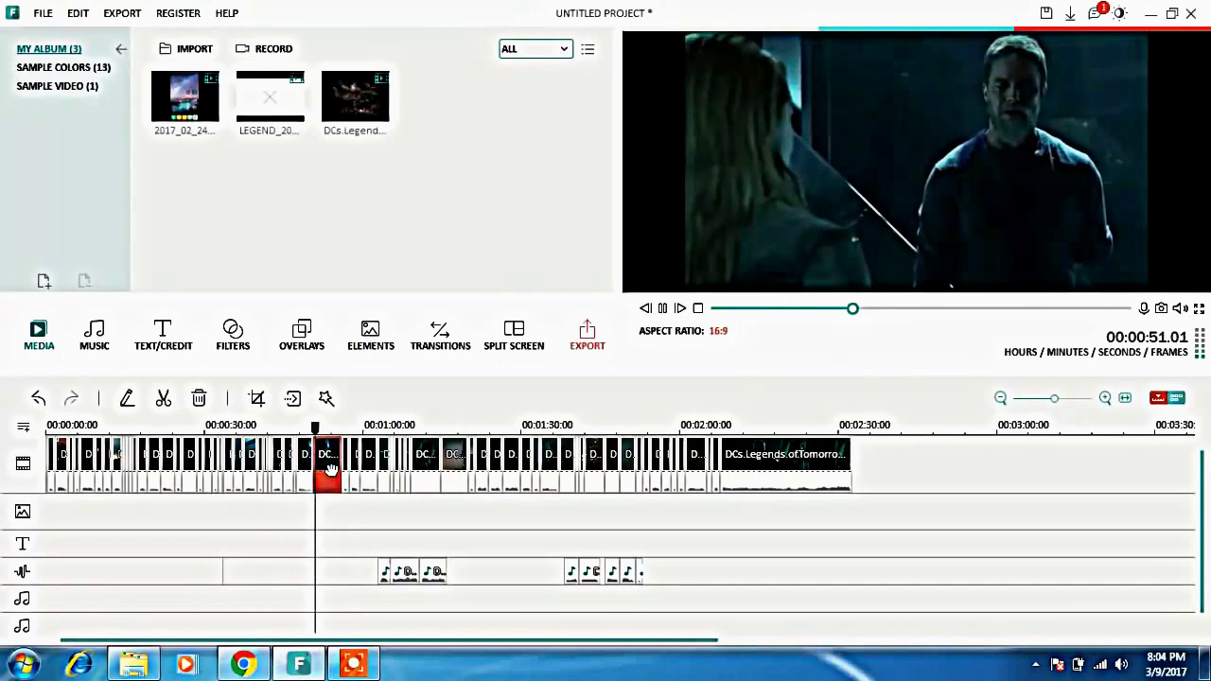
click(164, 401)
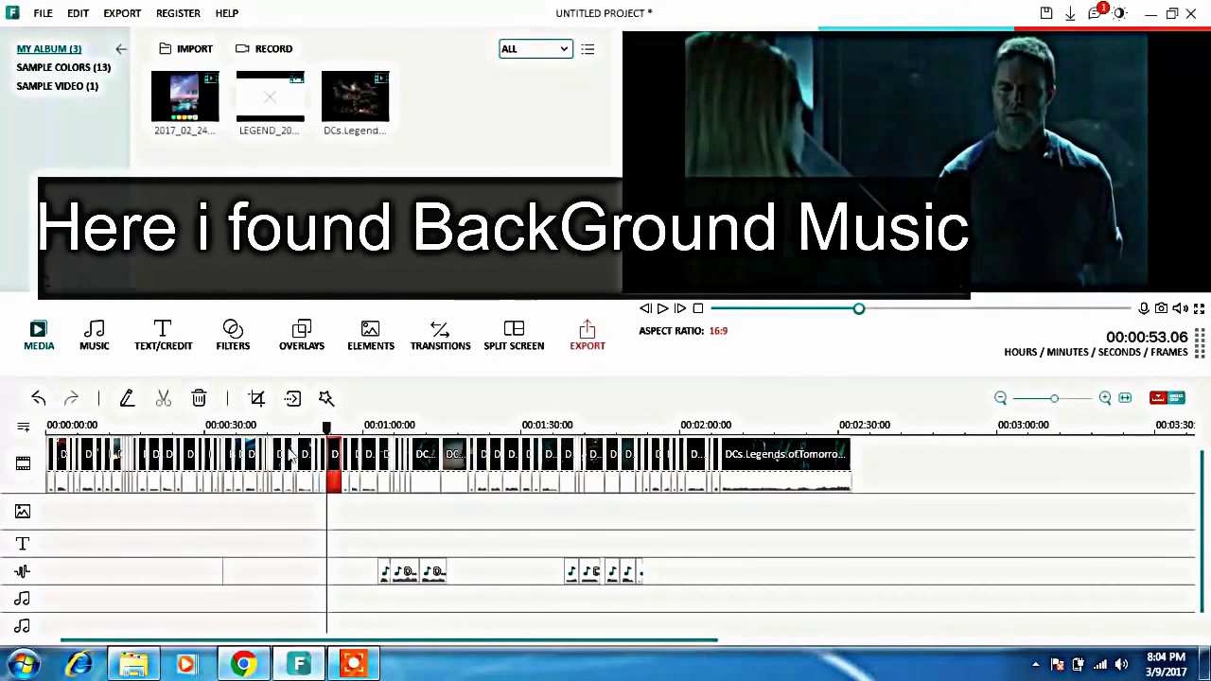
click(327, 478)
right_click(328, 473)
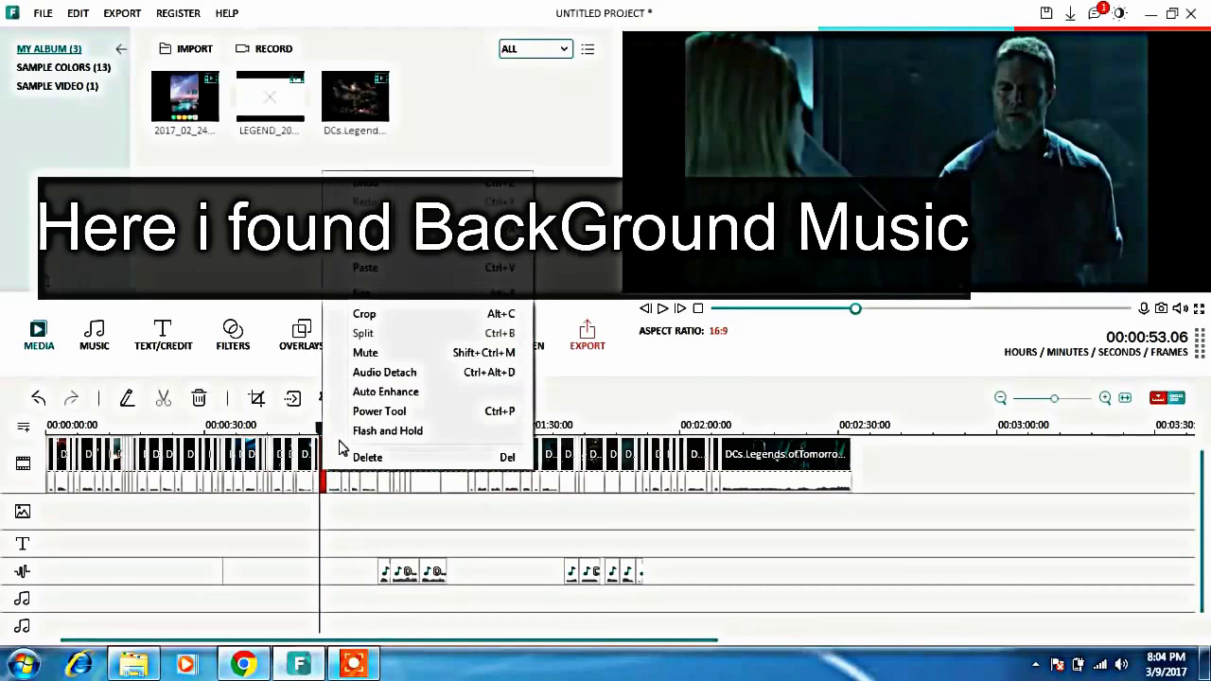
click(358, 370)
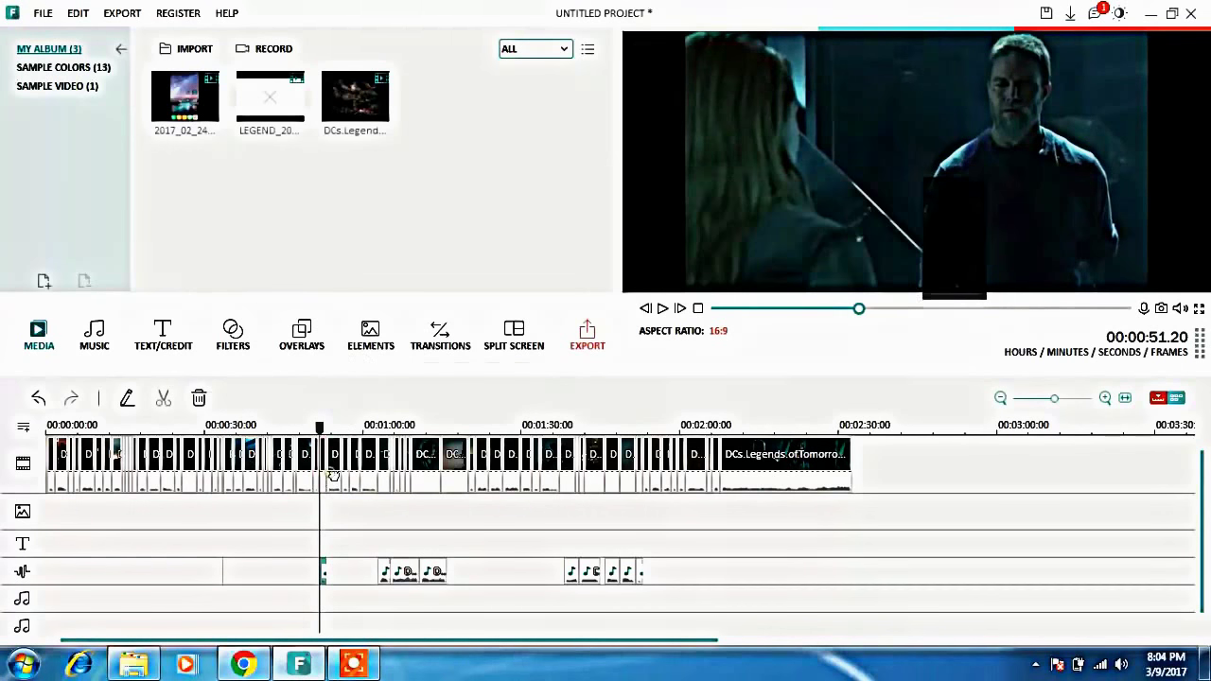
Split the clip starting at about 0:47 at 00:00:49.07, detach the audio from its second part and preview the result.
key(space)
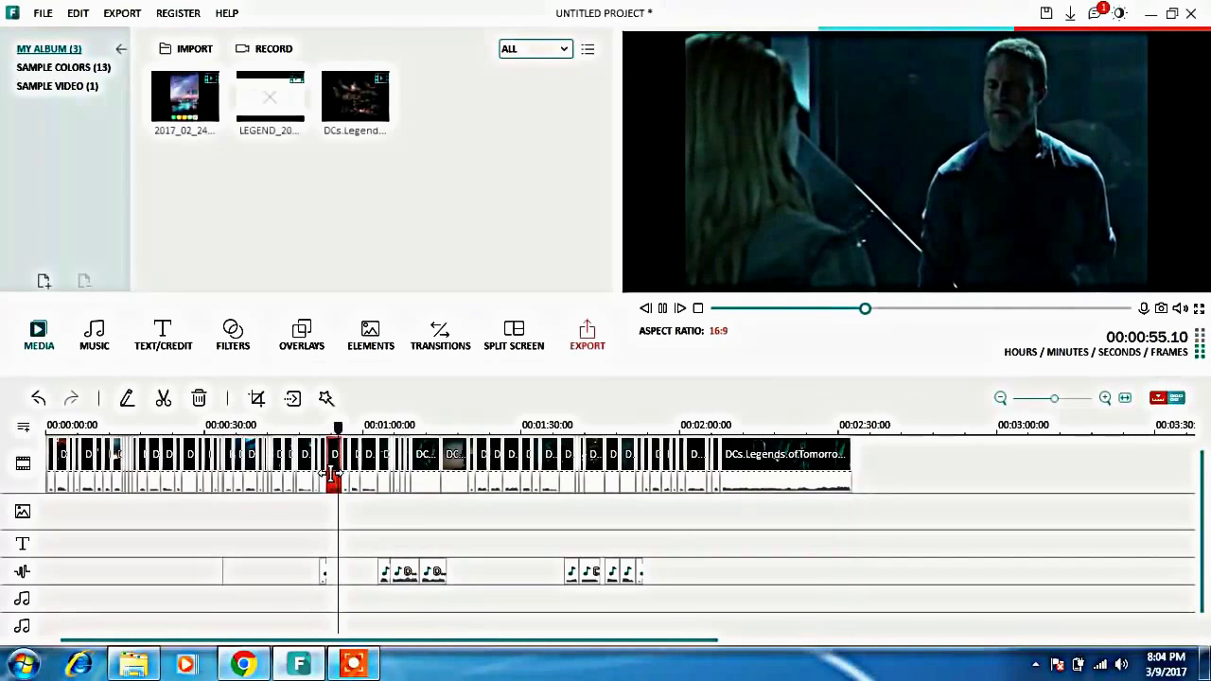
click(305, 473)
key(space)
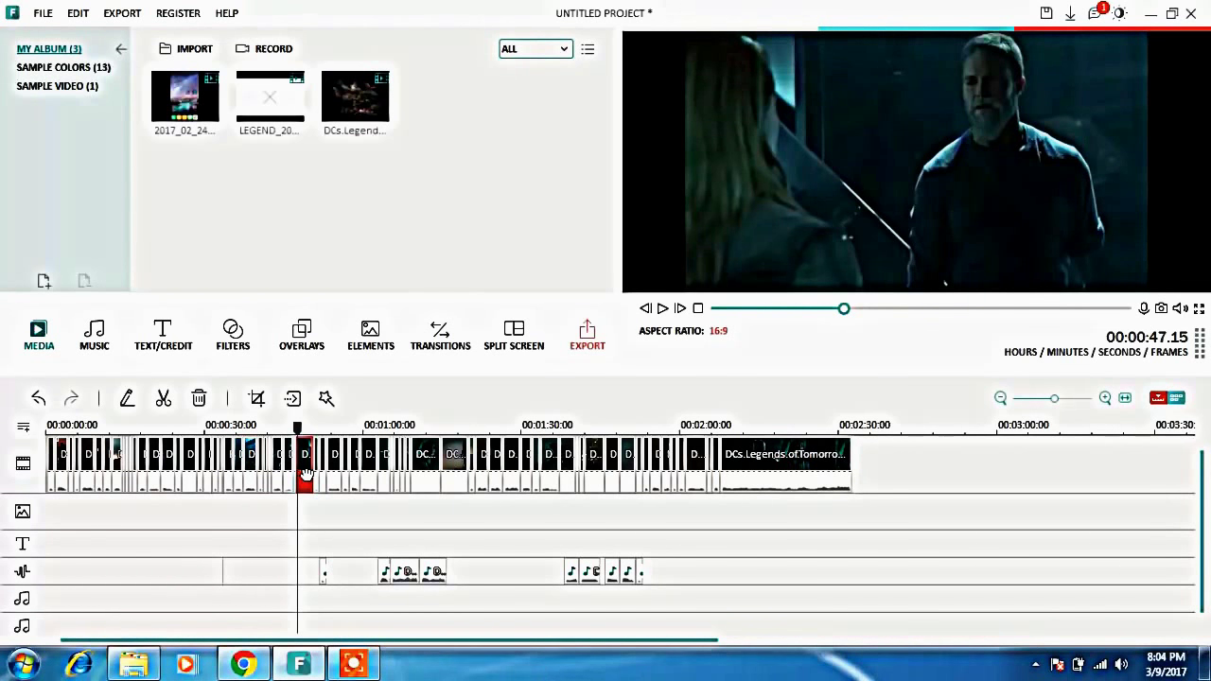
key(space)
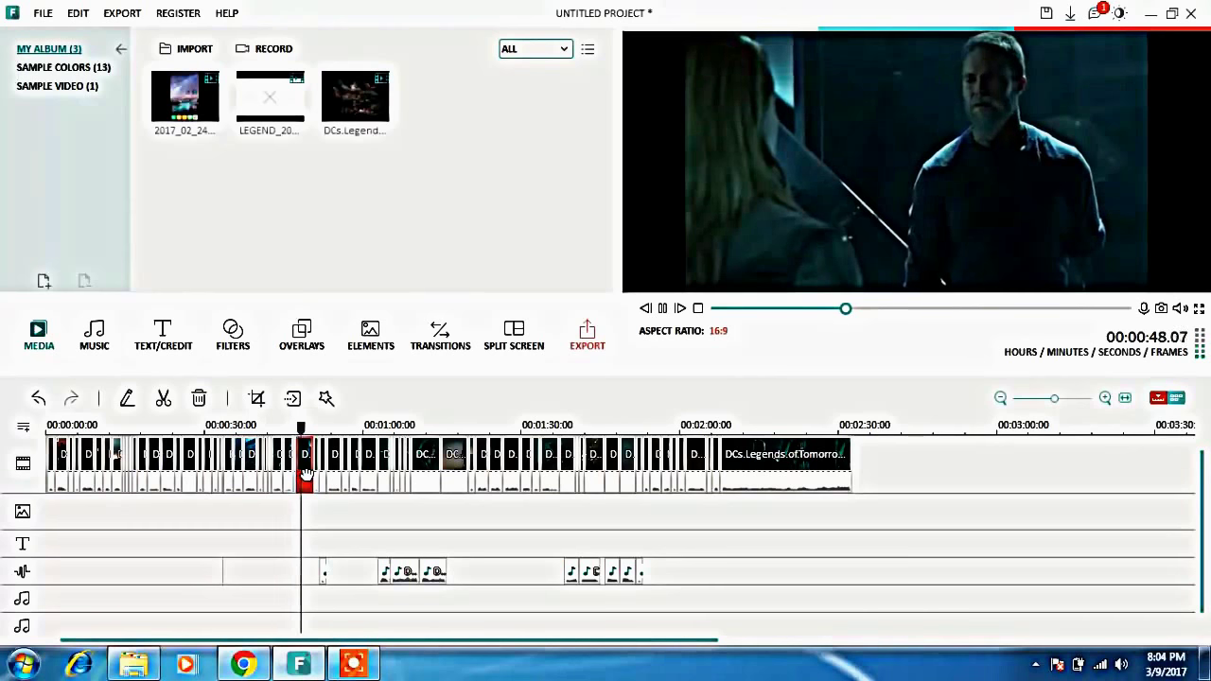
click(164, 398)
click(314, 481)
right_click(312, 482)
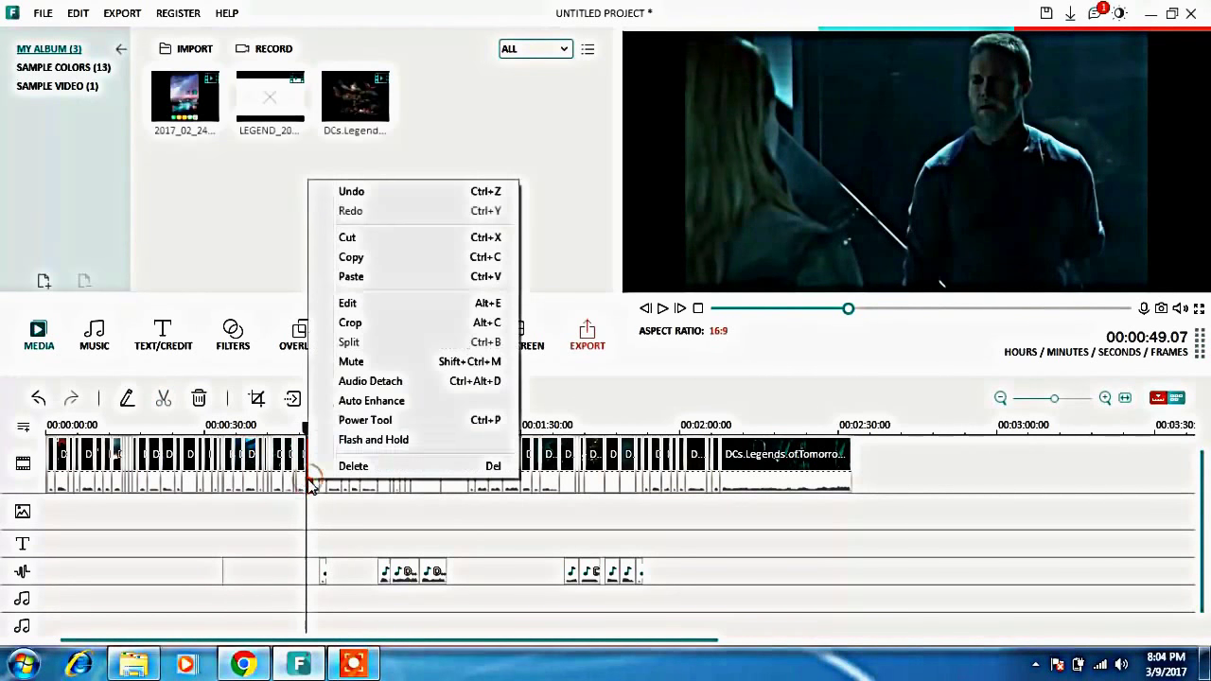
click(342, 385)
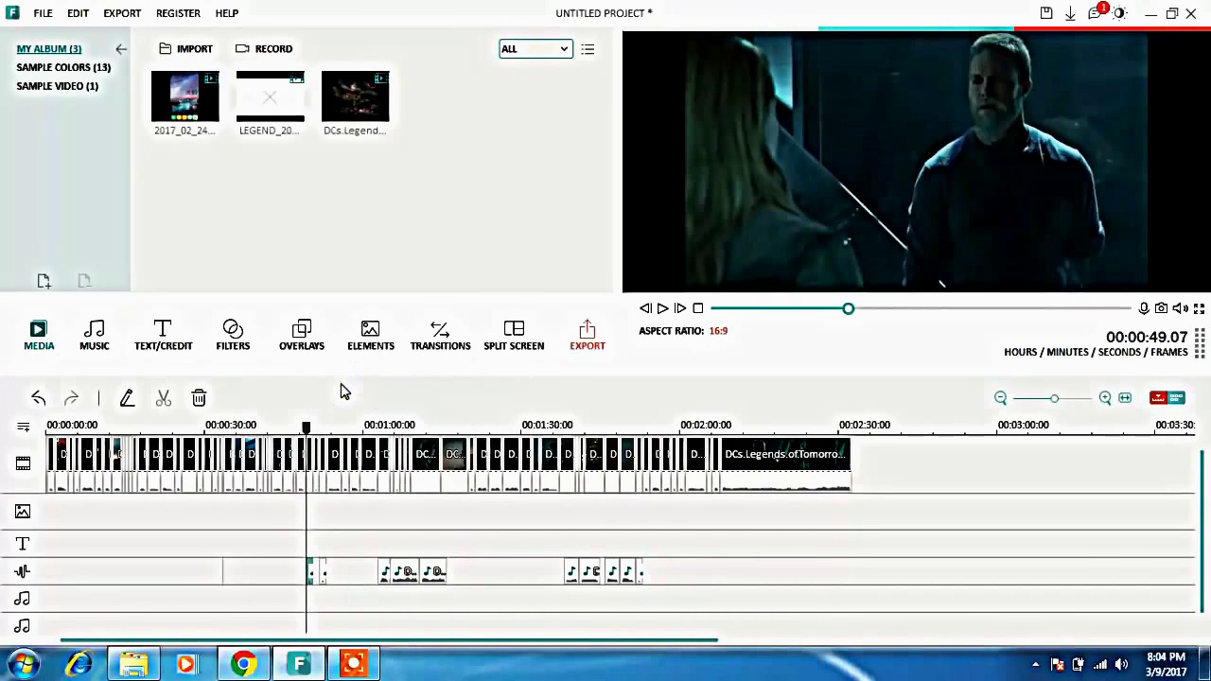
key(space)
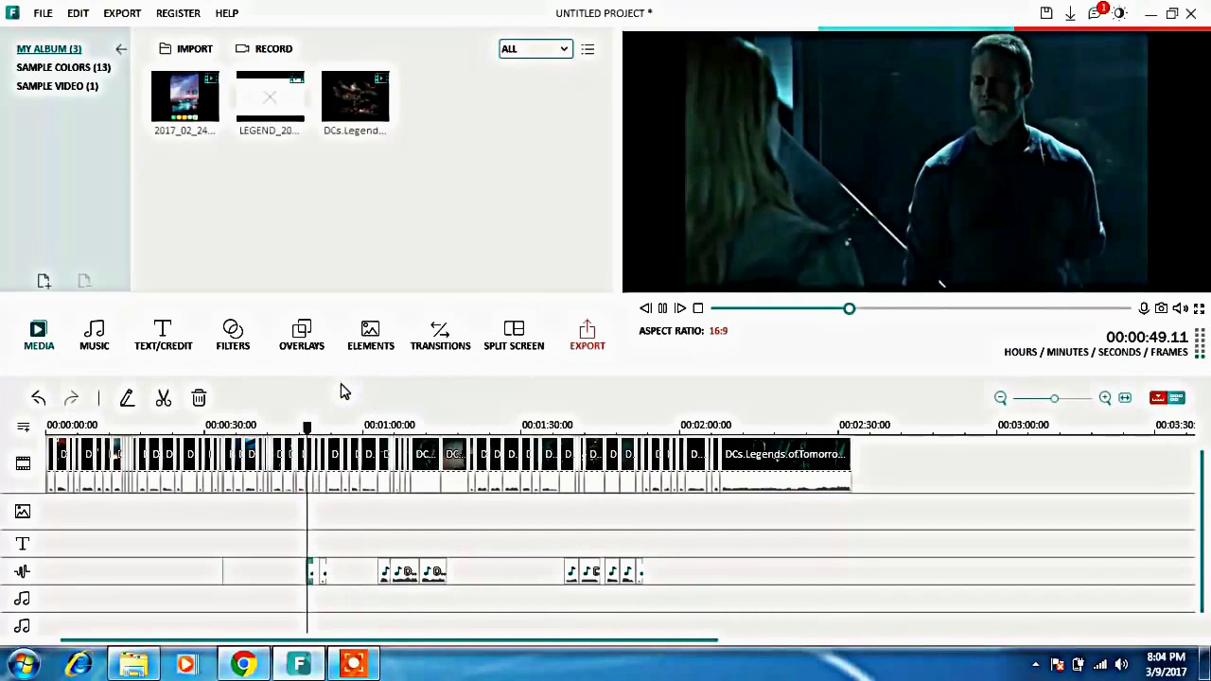
click(254, 458)
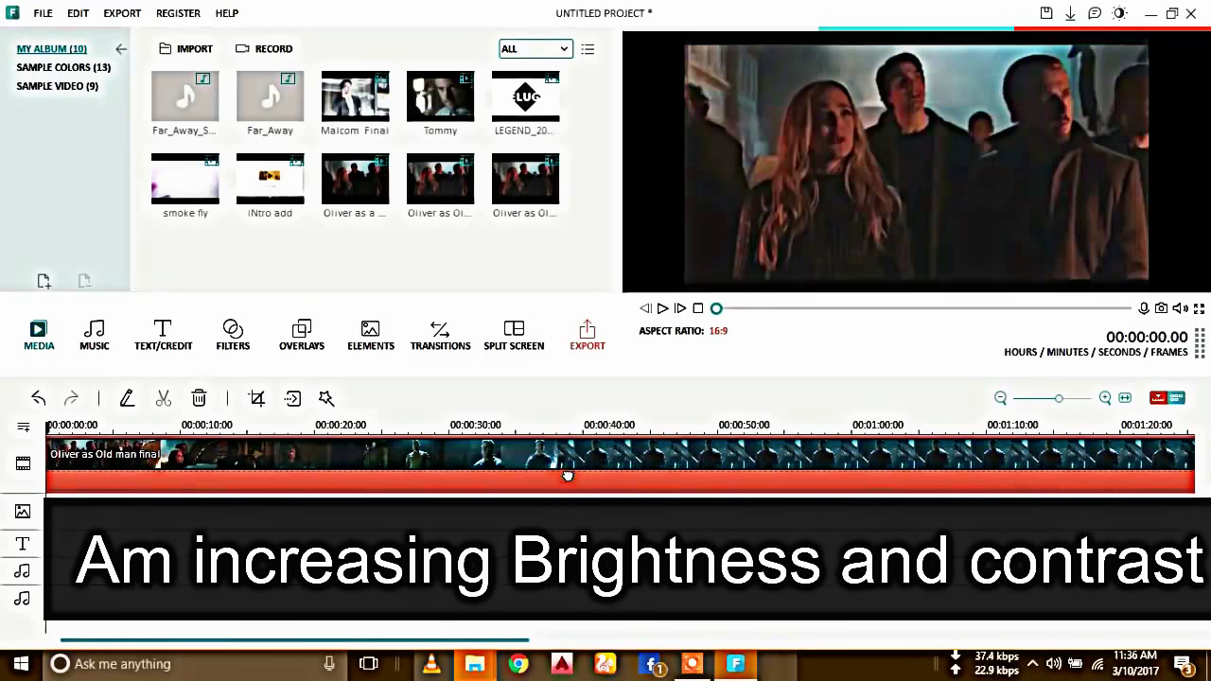
Set the contrast of the Oliver as Old man final clip to 14.
double_click(567, 475)
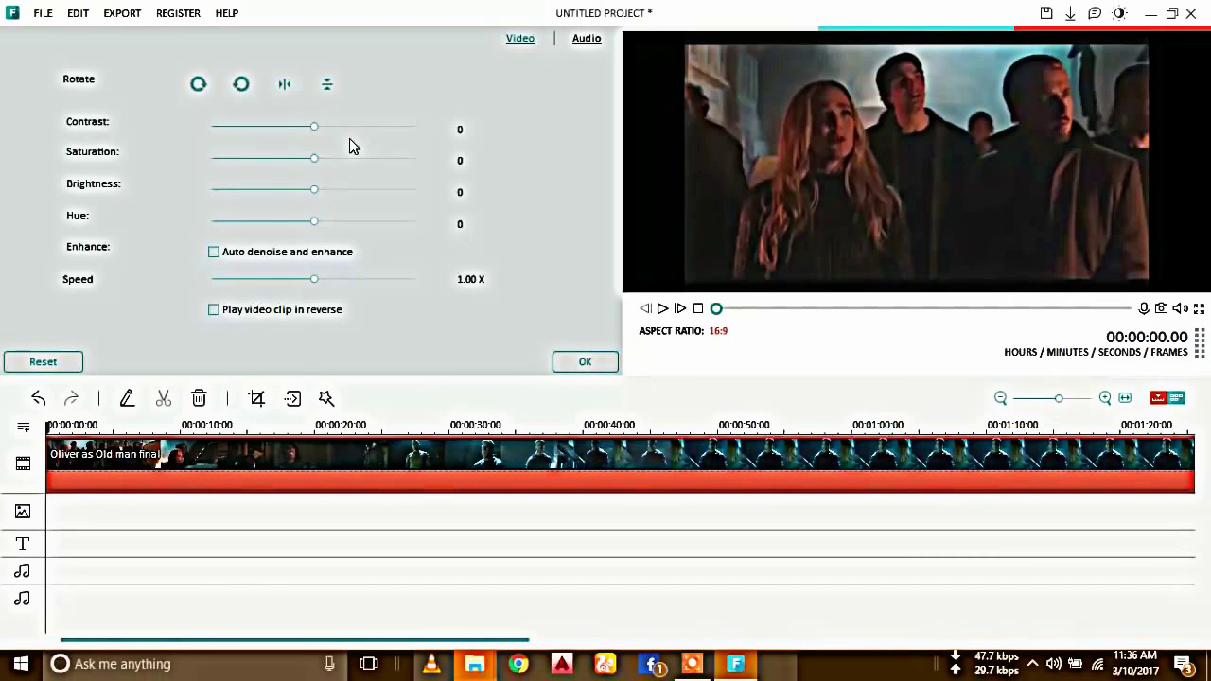
click(329, 127)
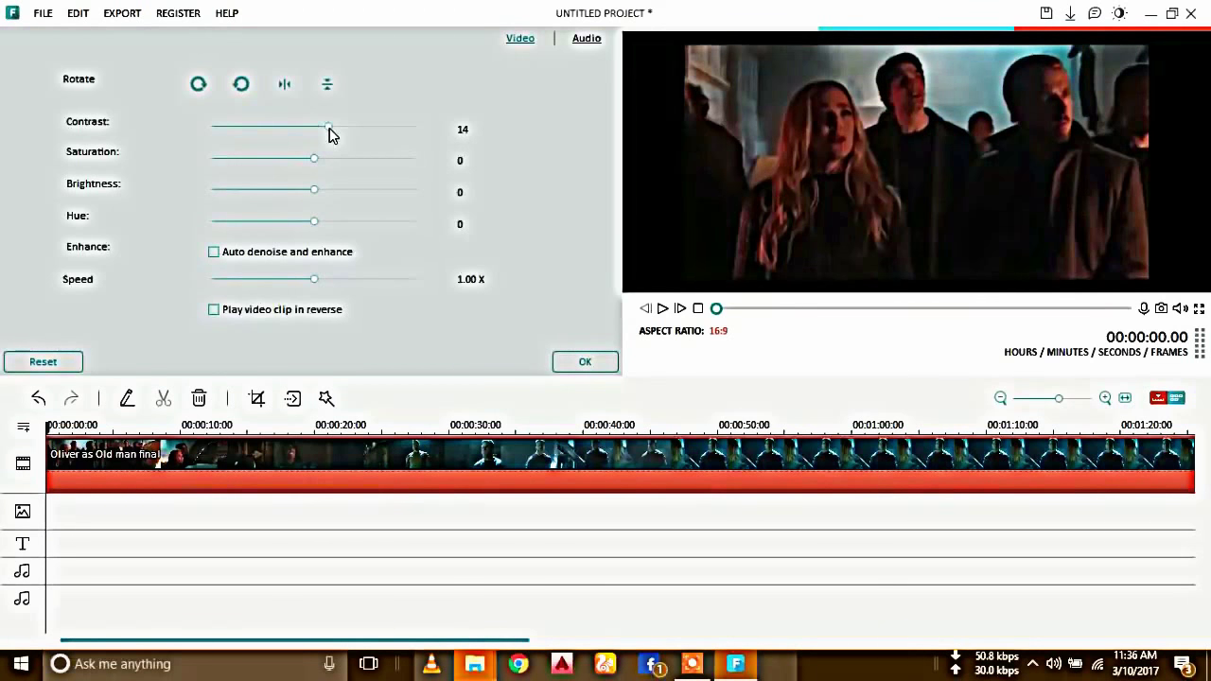
click(582, 363)
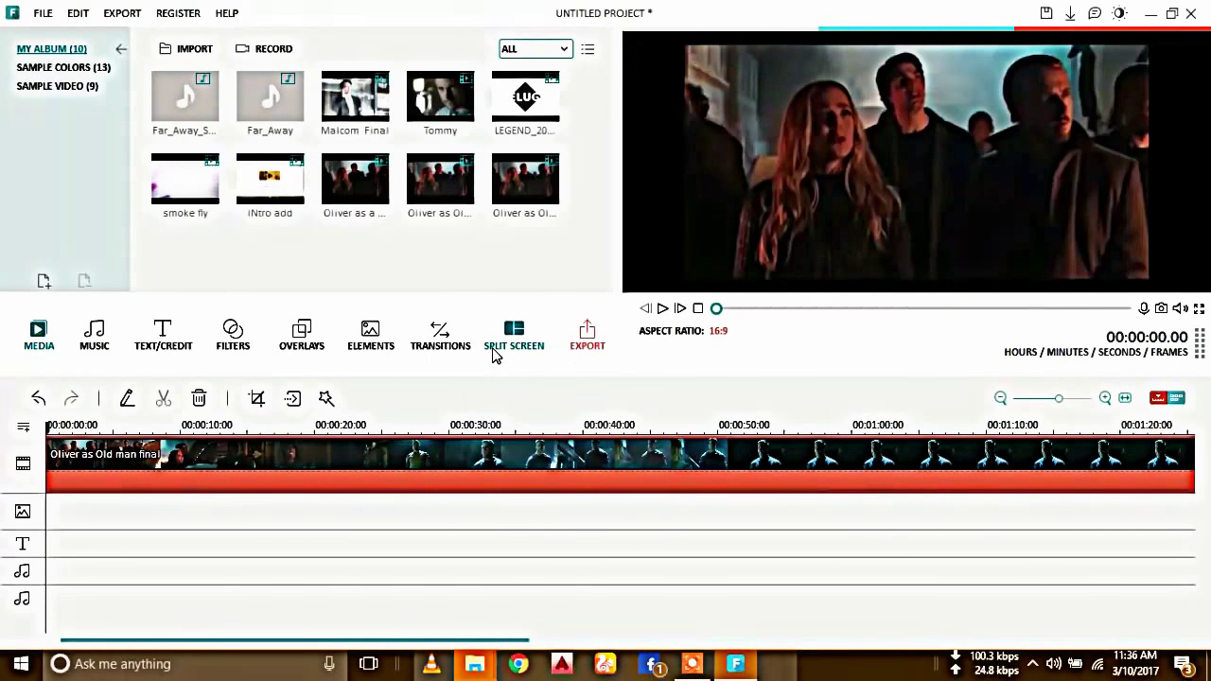
Crop the Oliver as Old man final clip to cut off the black borders around the picture.
click(256, 399)
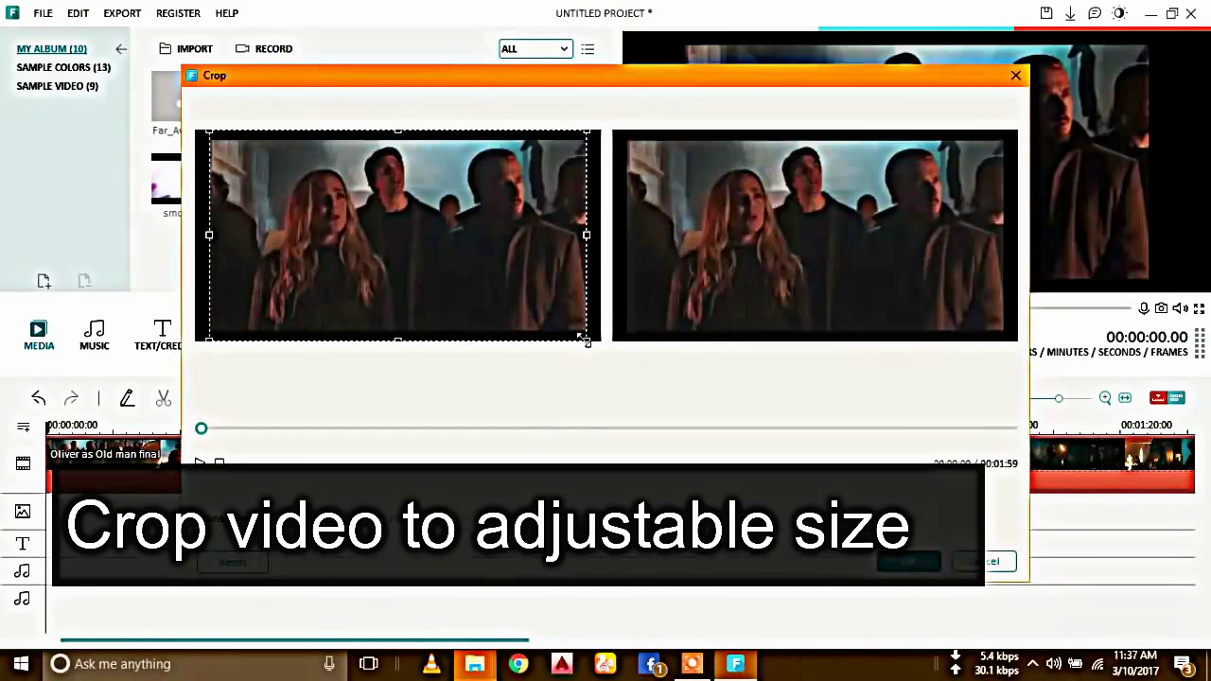
drag(584, 342, 585, 334)
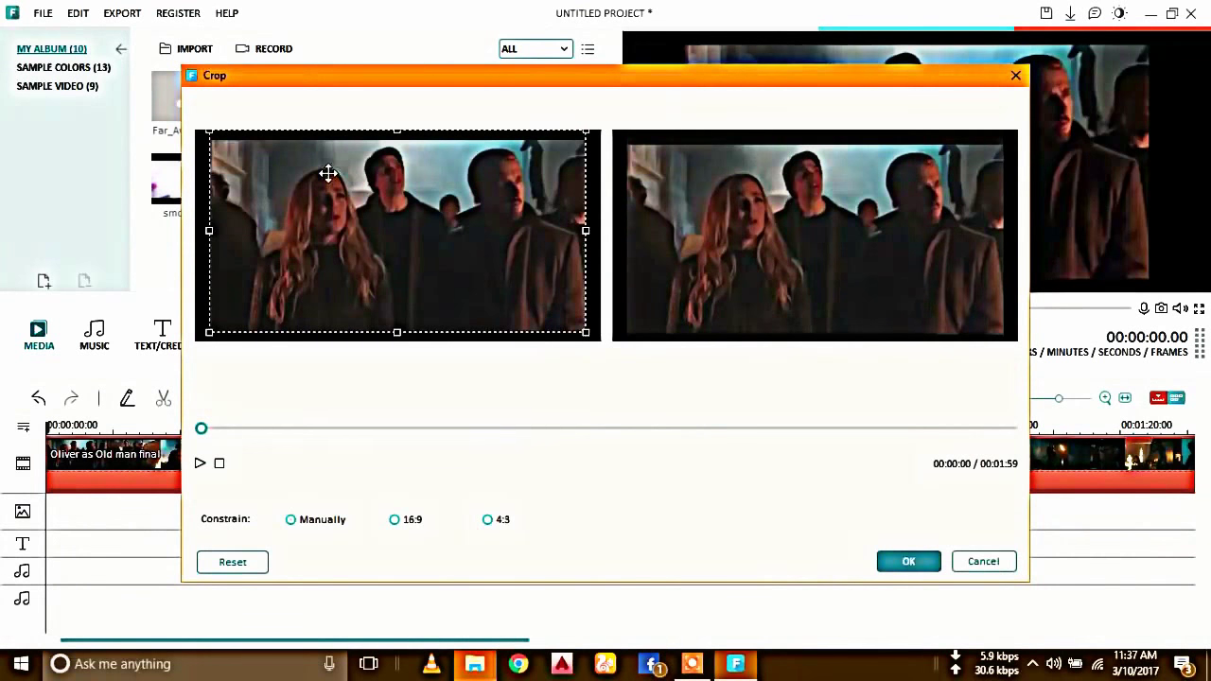
drag(396, 128, 396, 140)
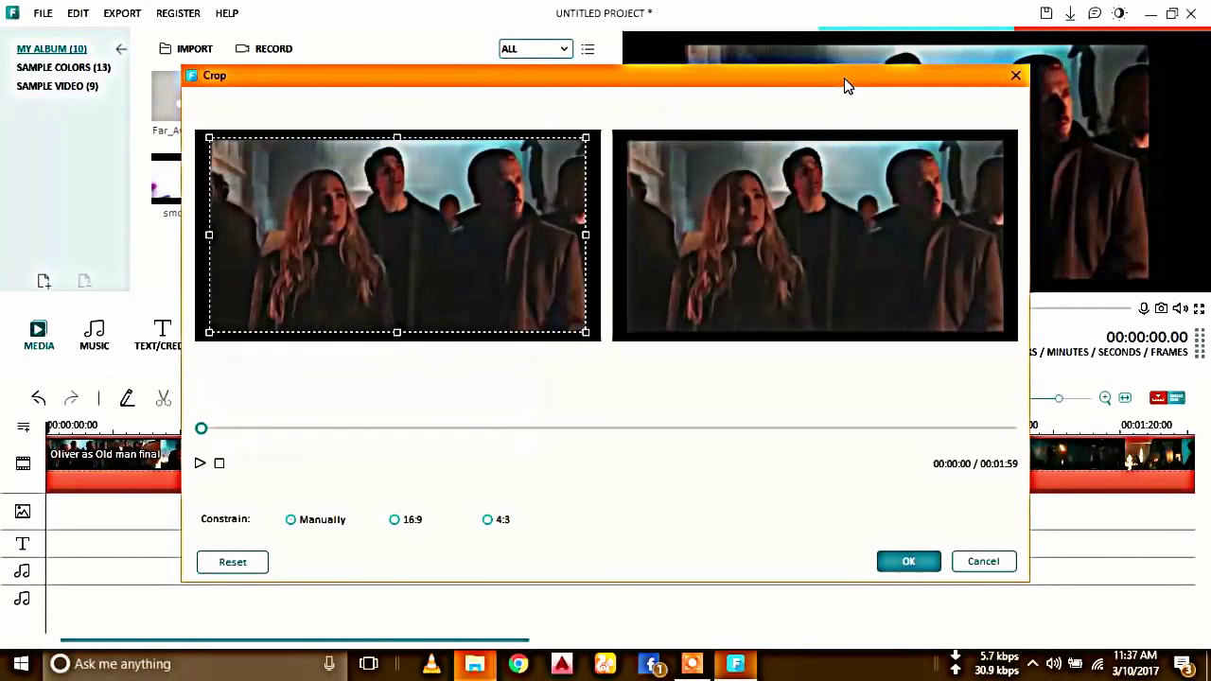
drag(844, 81, 877, 65)
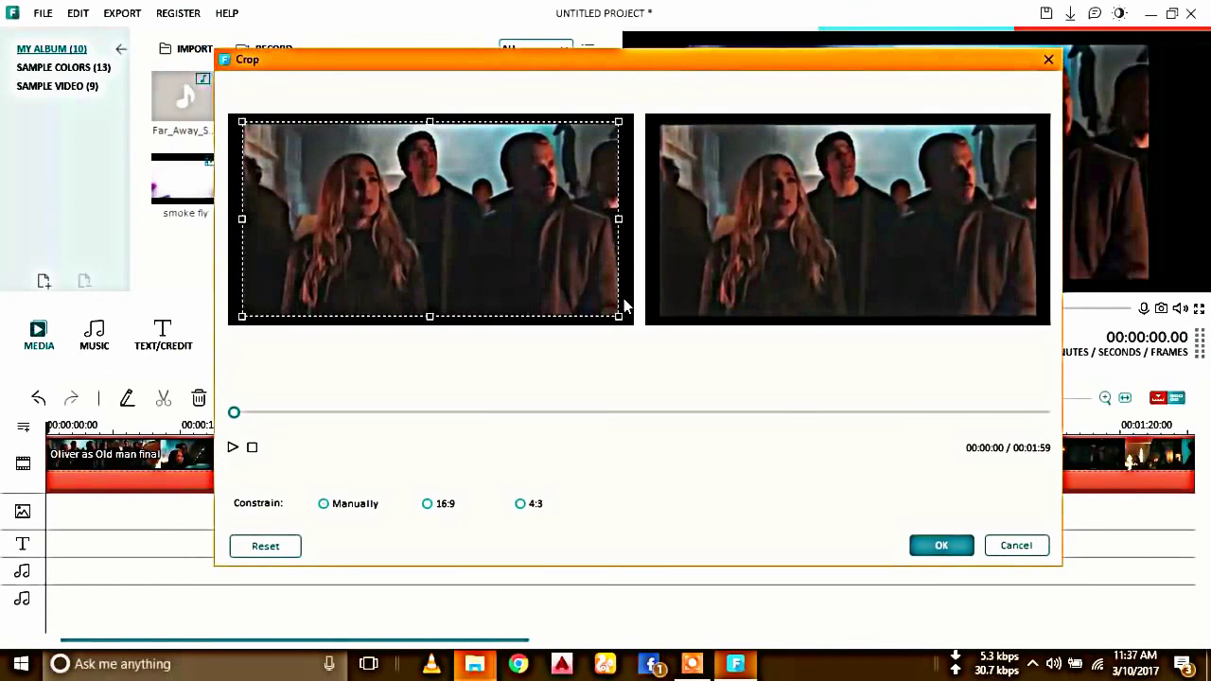
drag(617, 315, 610, 308)
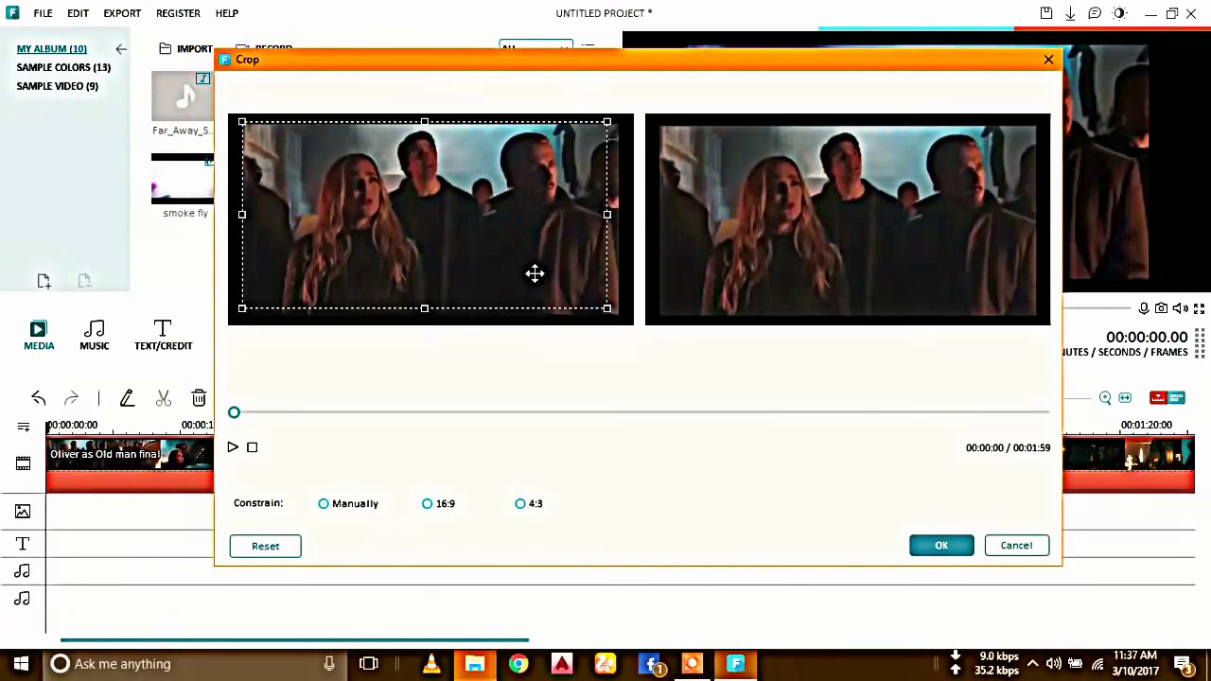
drag(535, 274, 545, 278)
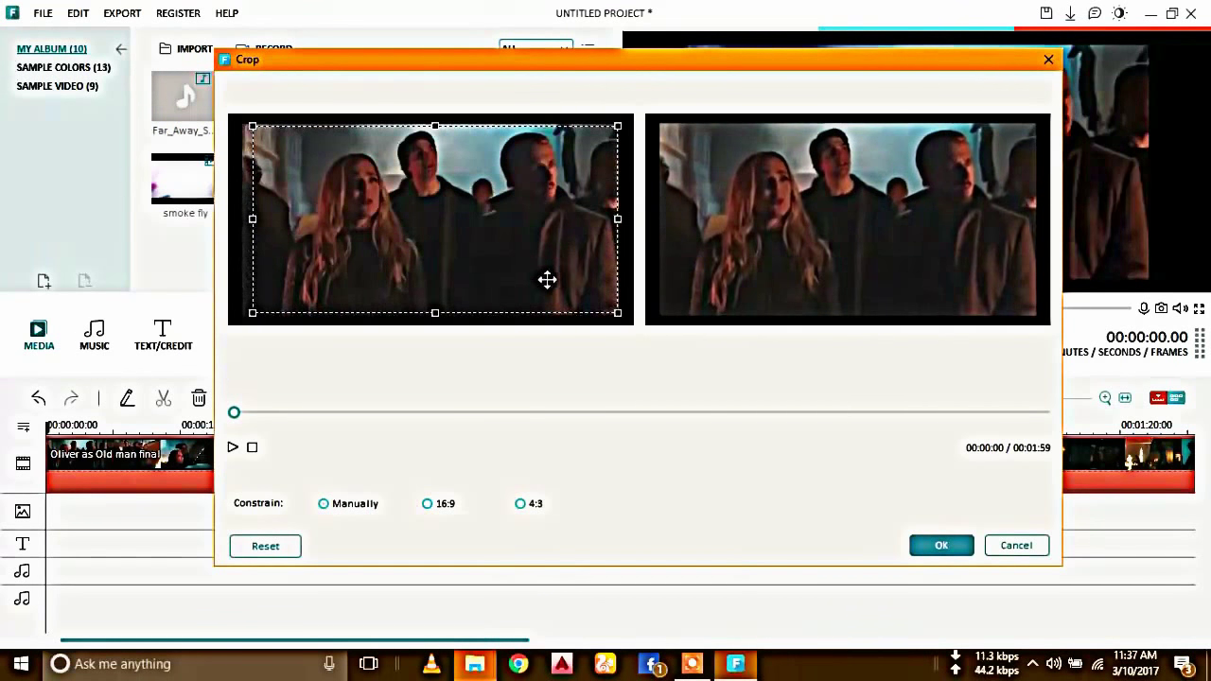
click(967, 549)
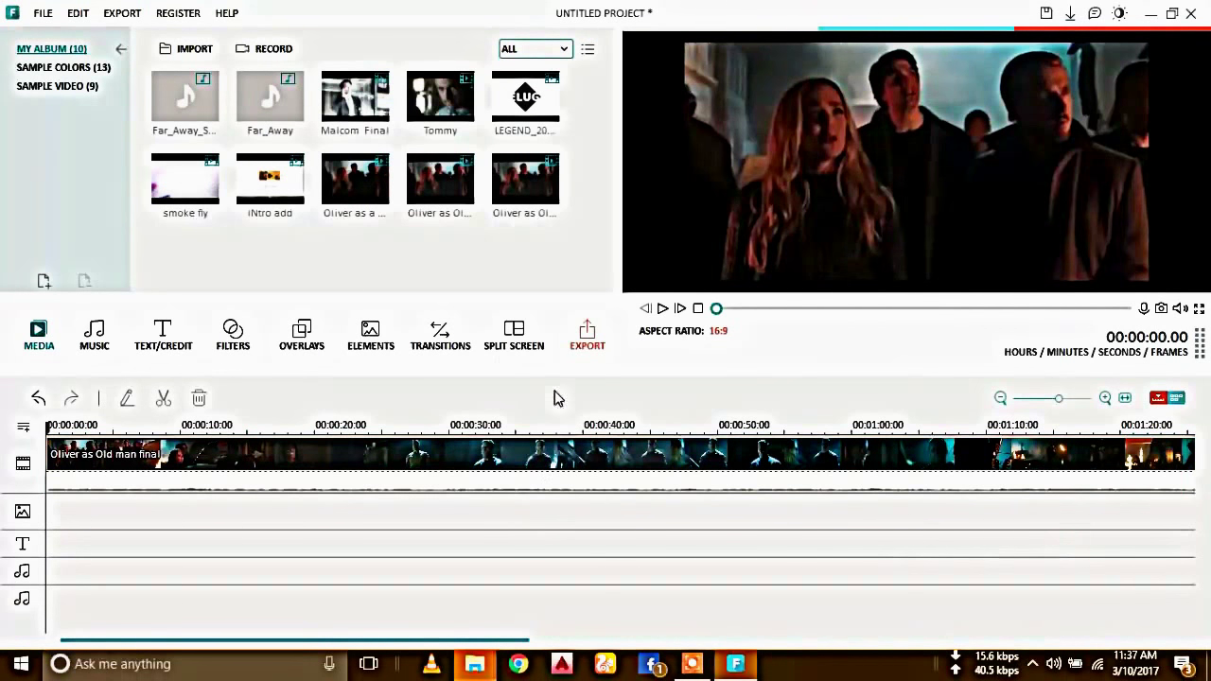
Export the video in FLV format under the name Oliver as Old man final final and dismiss the conversion window.
click(588, 348)
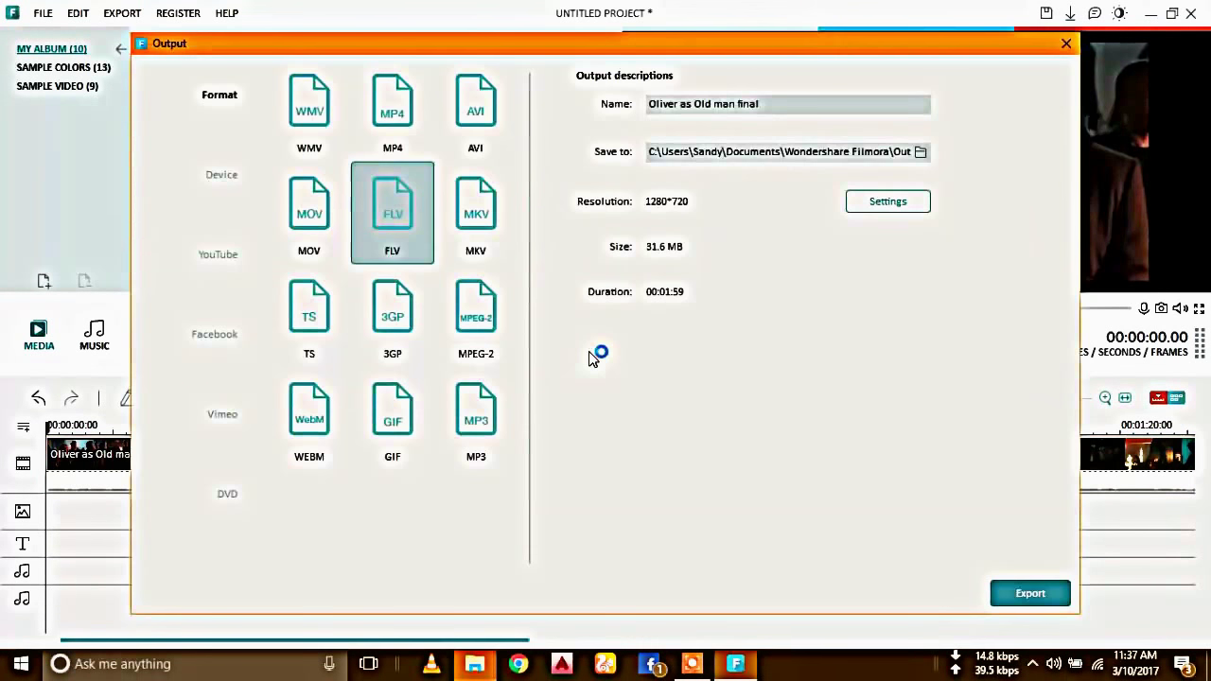
click(785, 105)
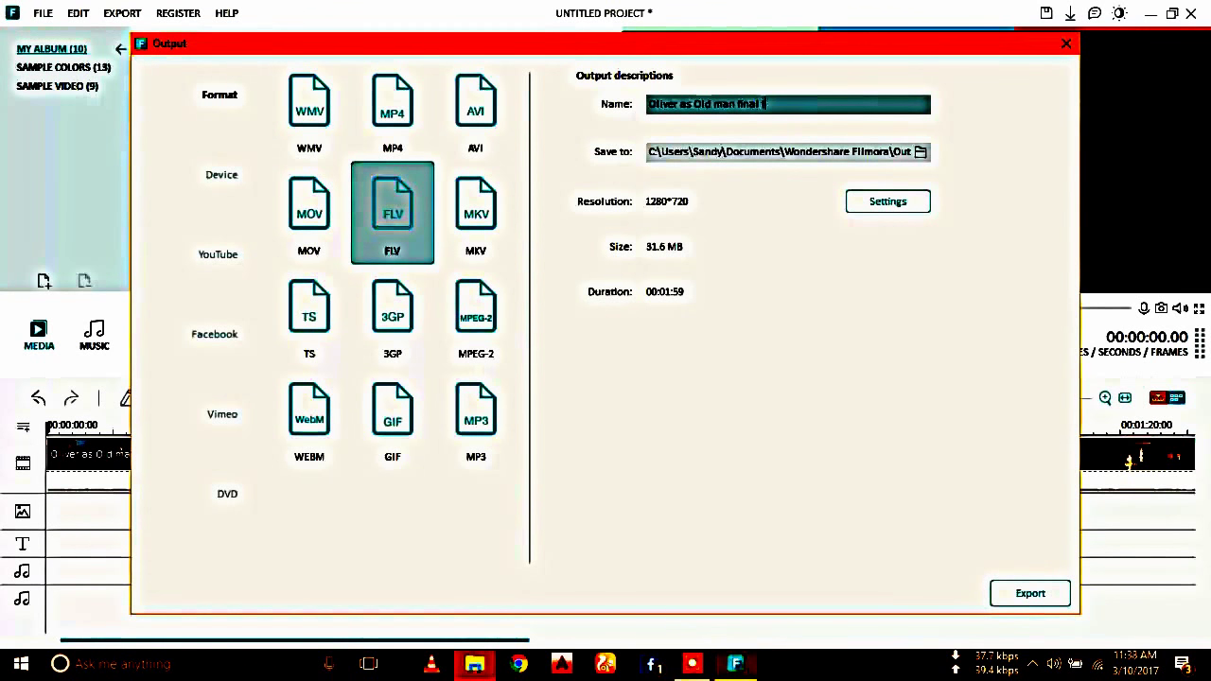
text(final)
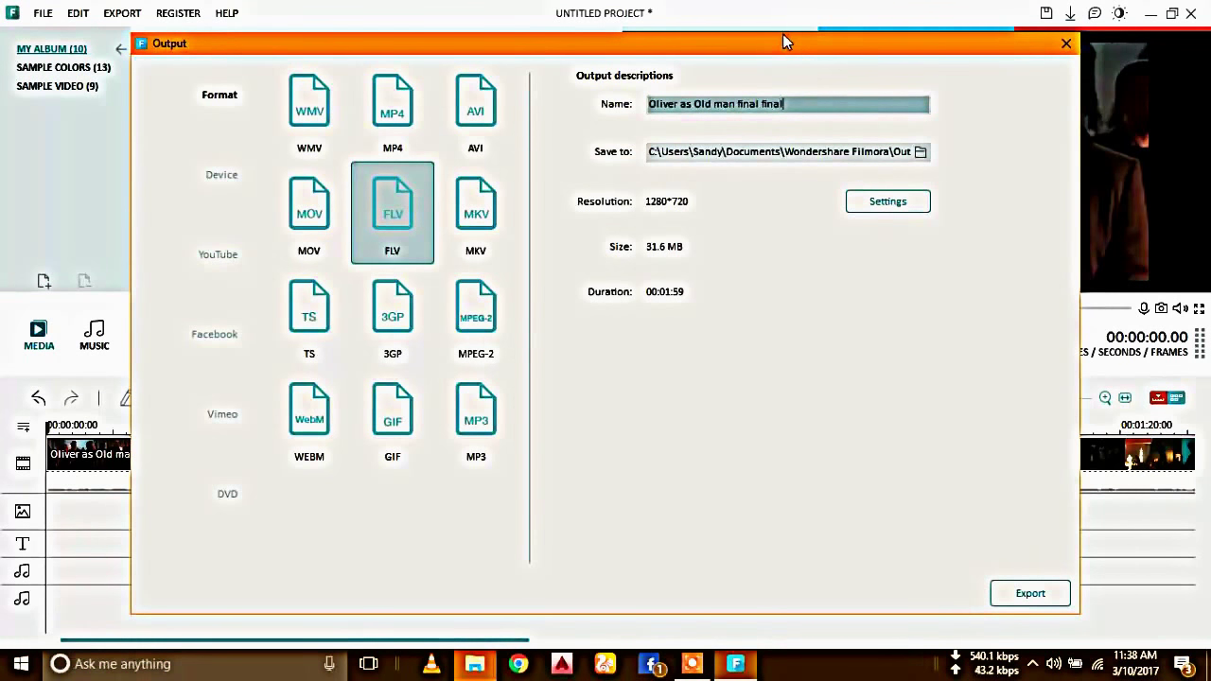
drag(783, 34, 469, 30)
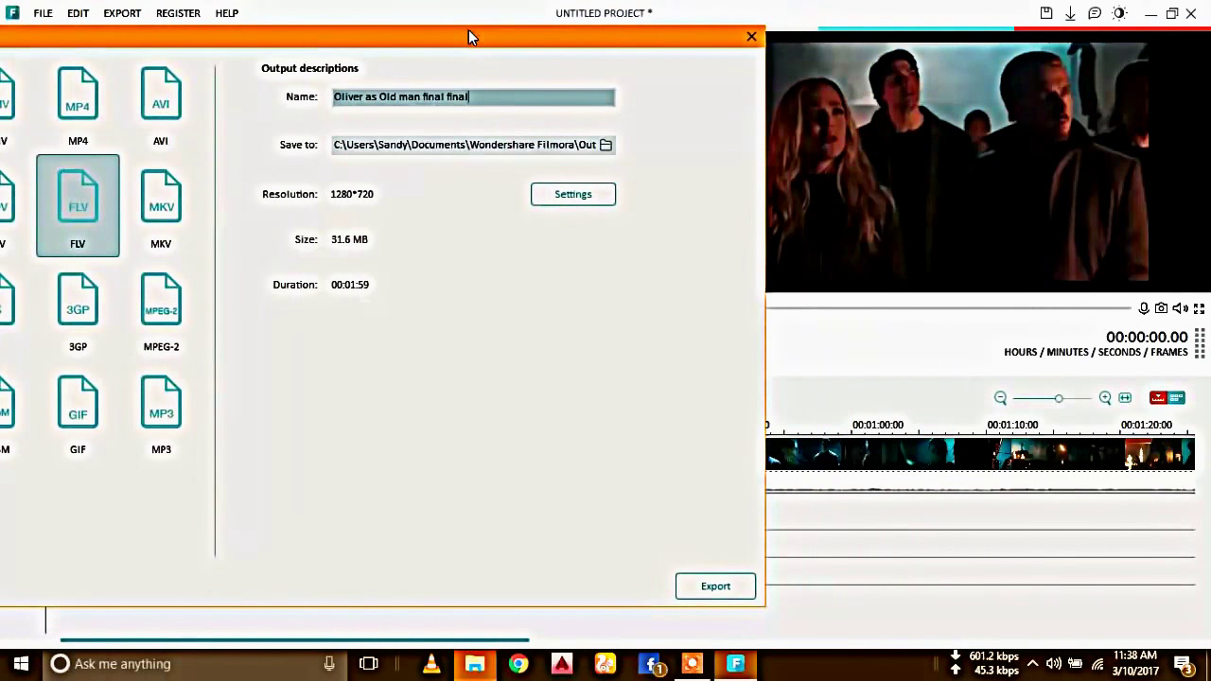
click(702, 588)
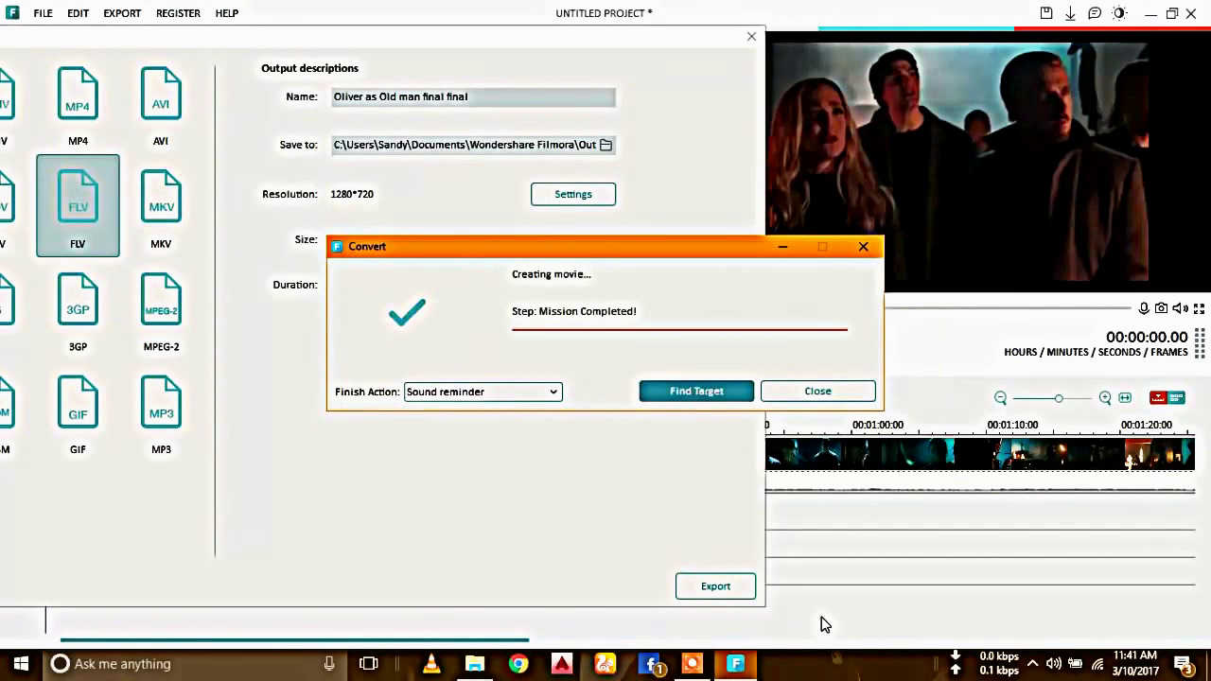
click(817, 392)
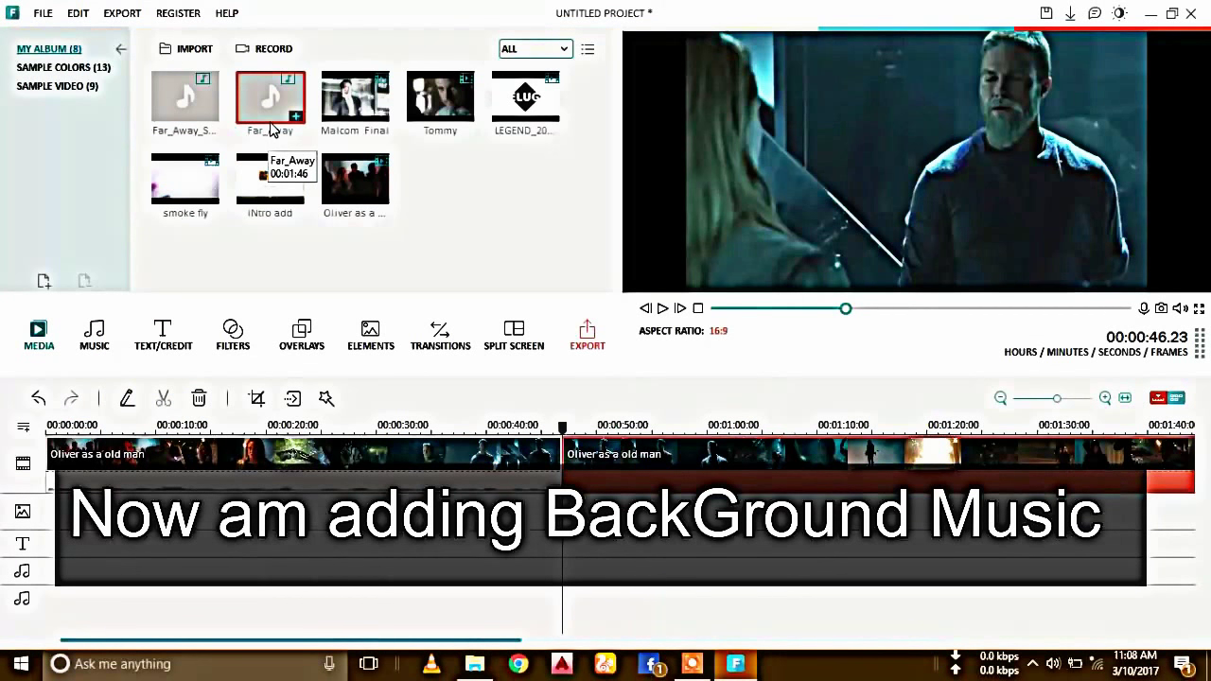
Add the Far_Away music to the first audio track from the start of the timeline and preview it with the video.
drag(272, 129, 55, 573)
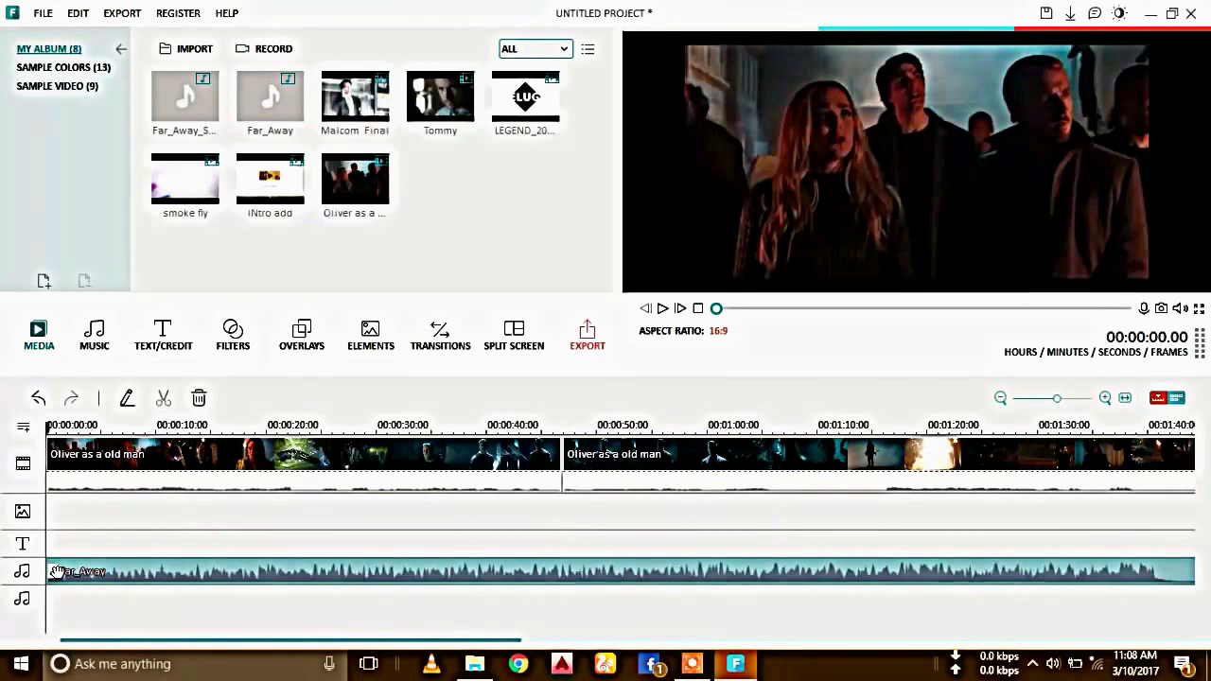
scroll(436, 459, down, 3)
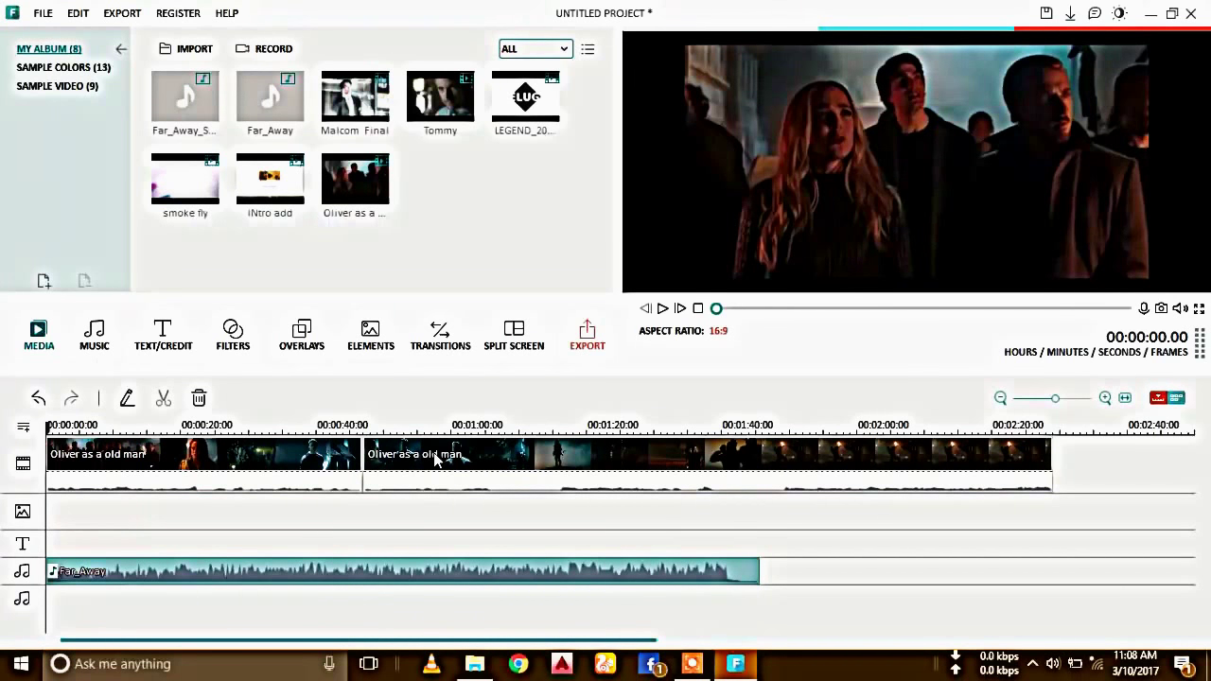
click(590, 547)
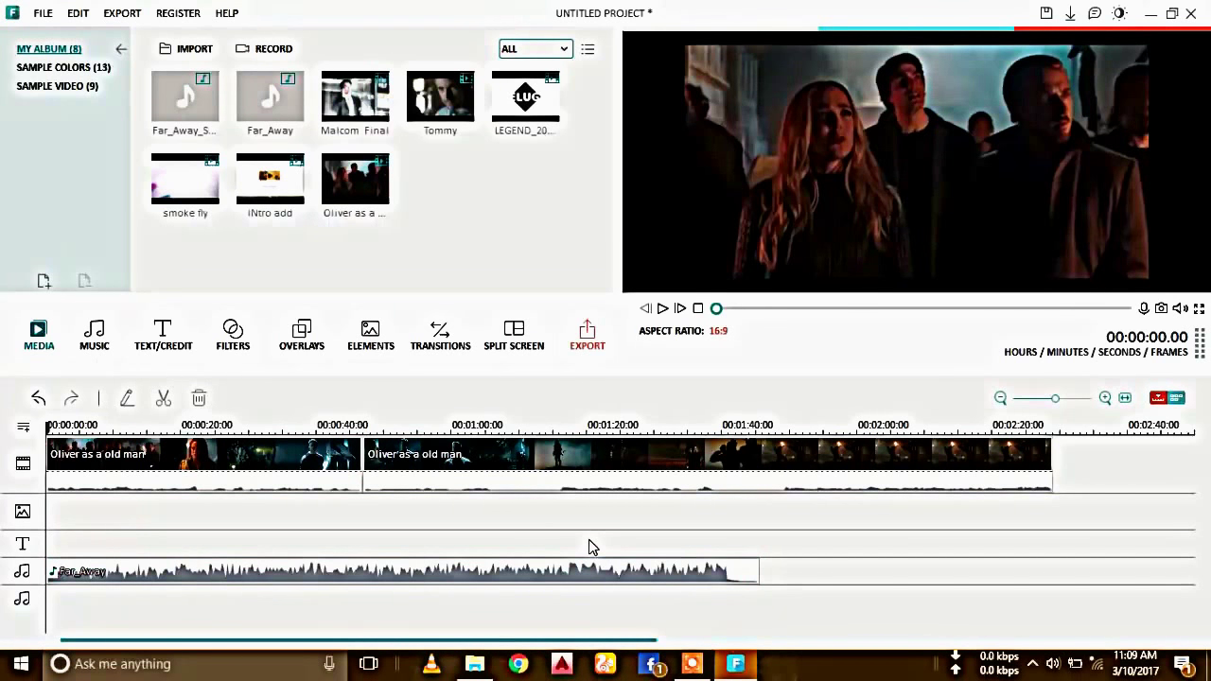
click(253, 574)
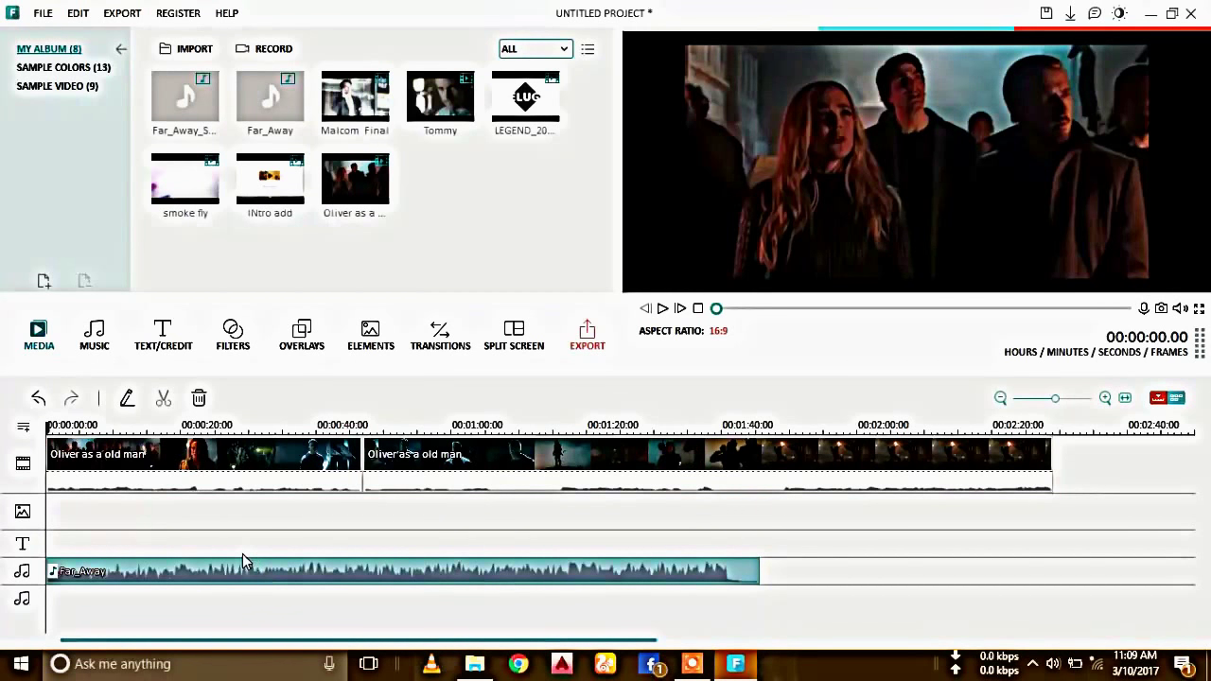
key(space)
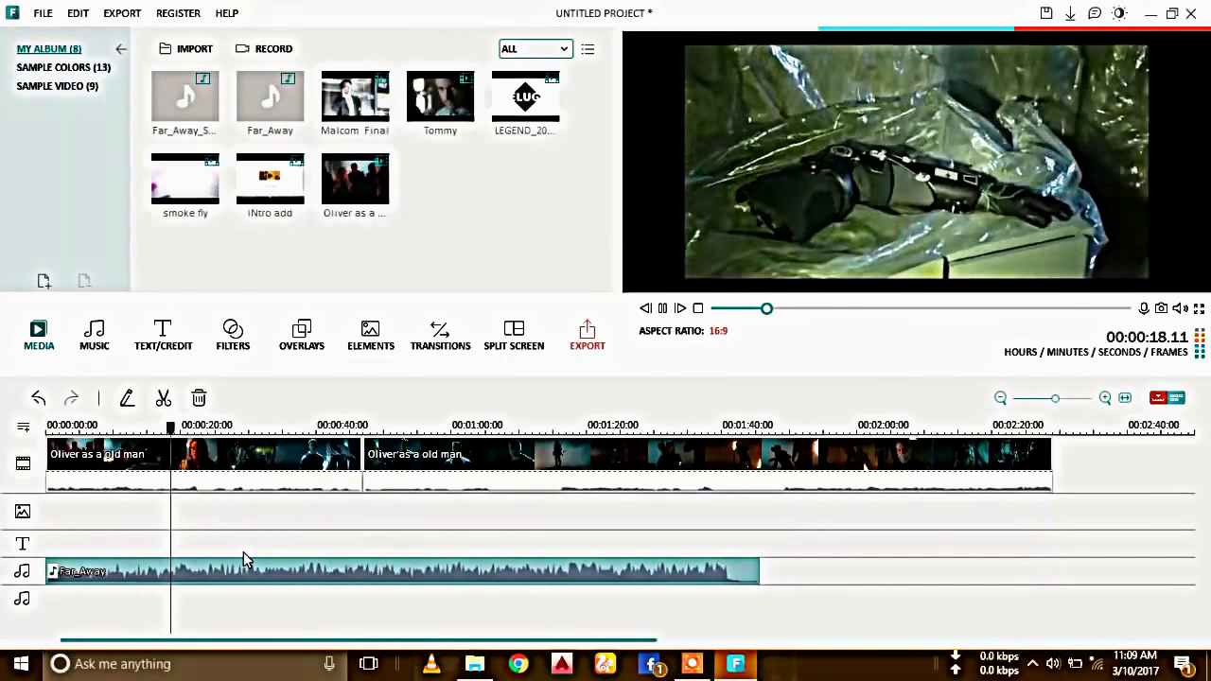
key(space)
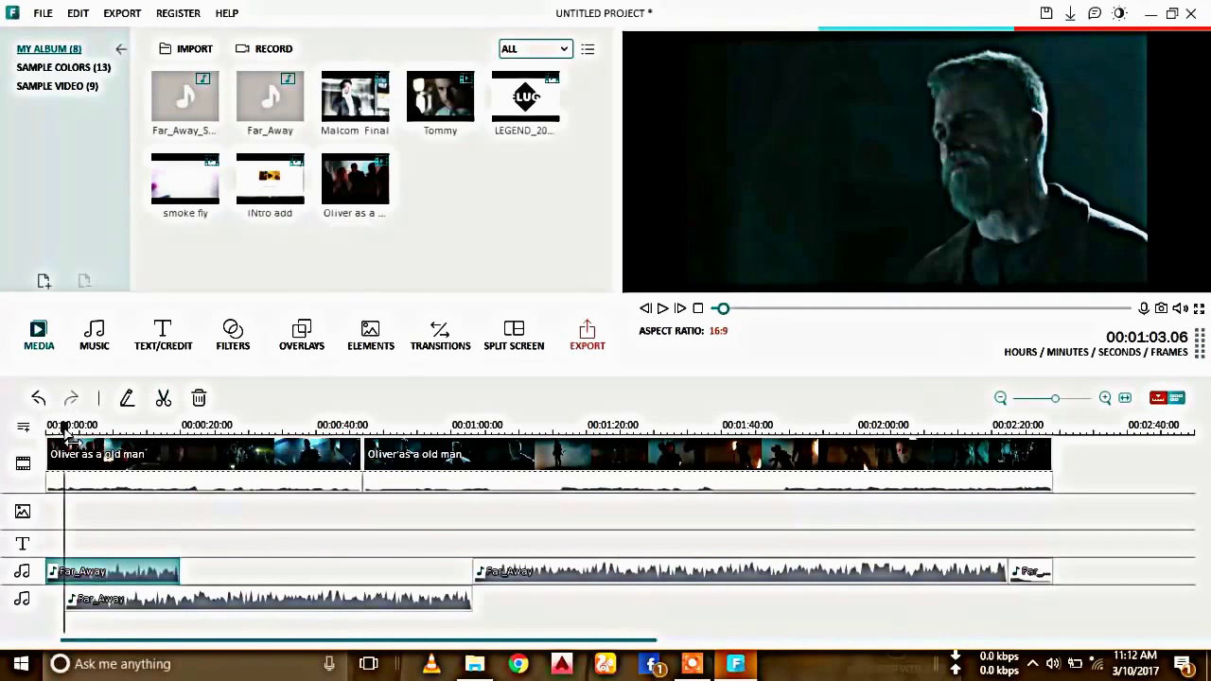
Split the Far_Away clip on the second audio track at 00:00:19.20 and delete its first part.
drag(64, 428, 187, 456)
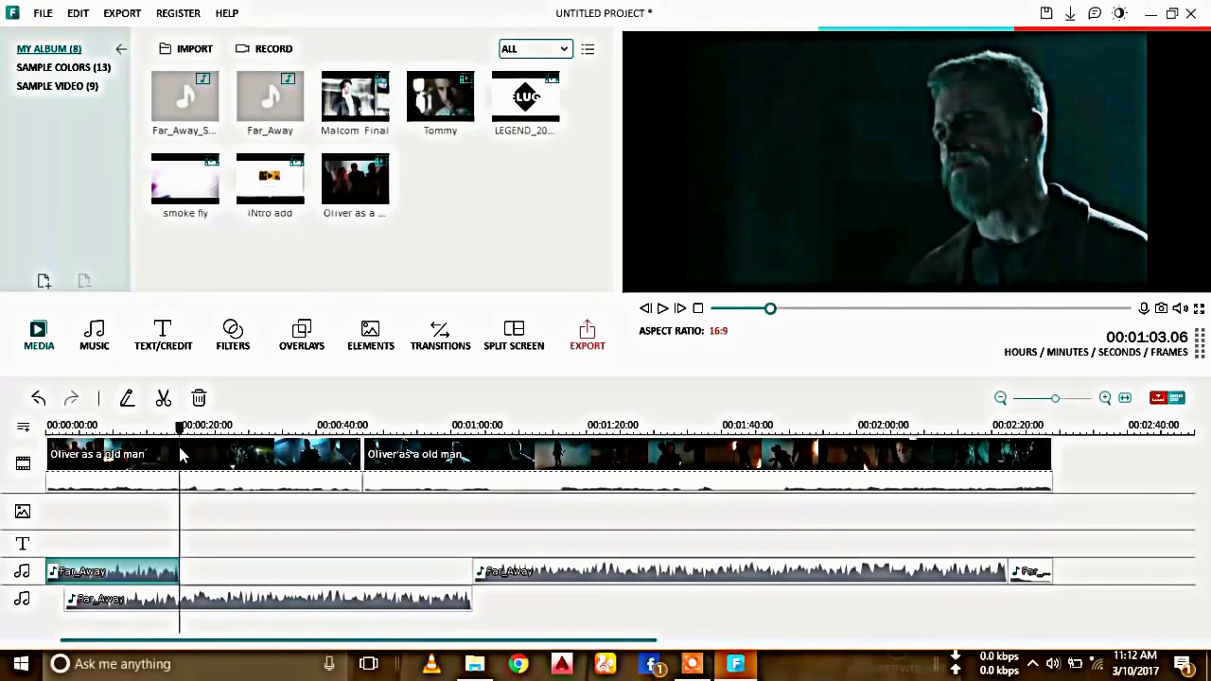
click(165, 605)
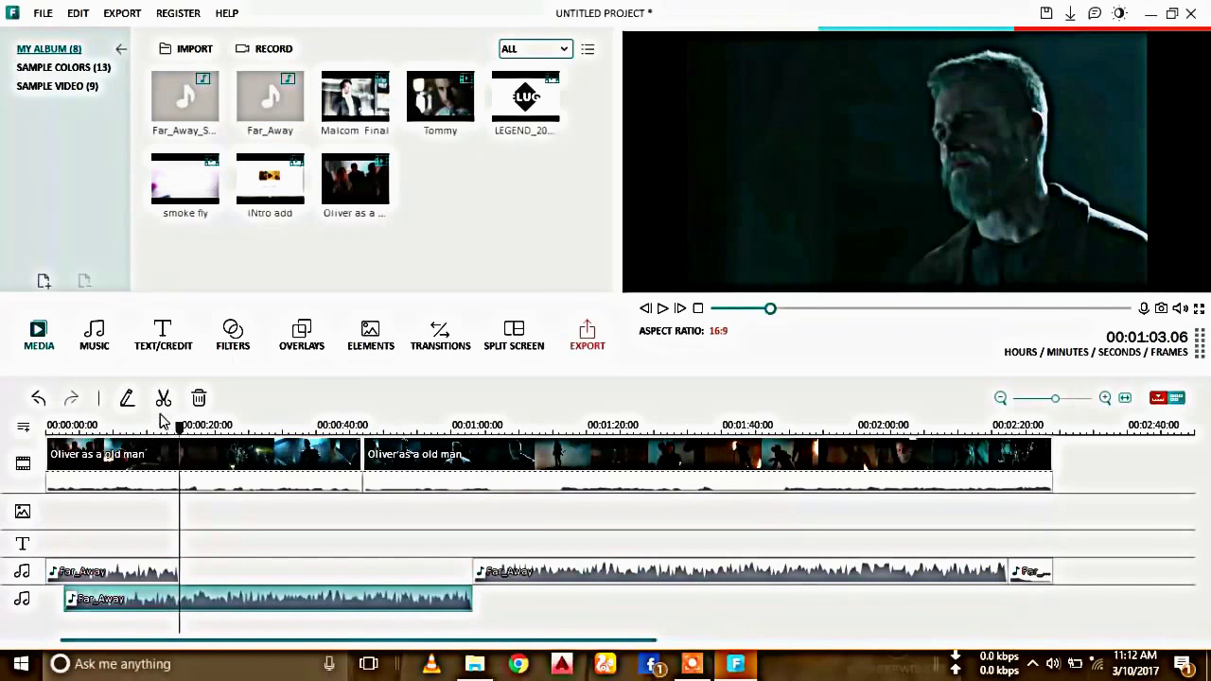
key(ctrl+b)
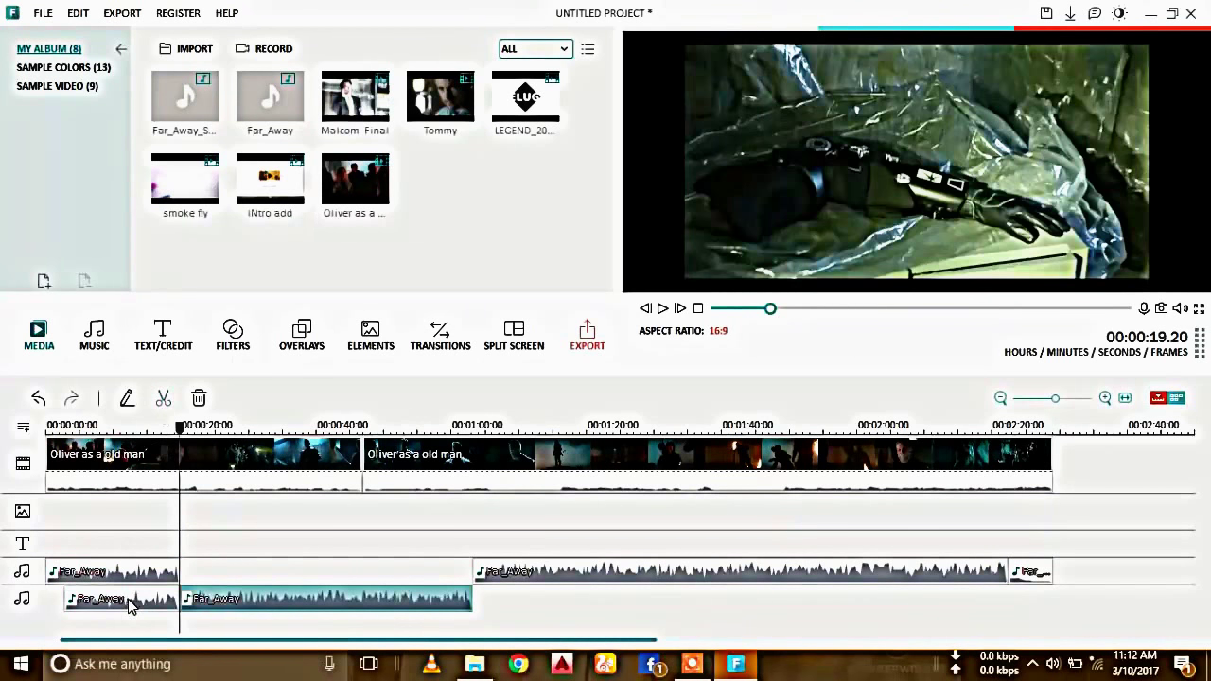
right_click(129, 605)
click(170, 584)
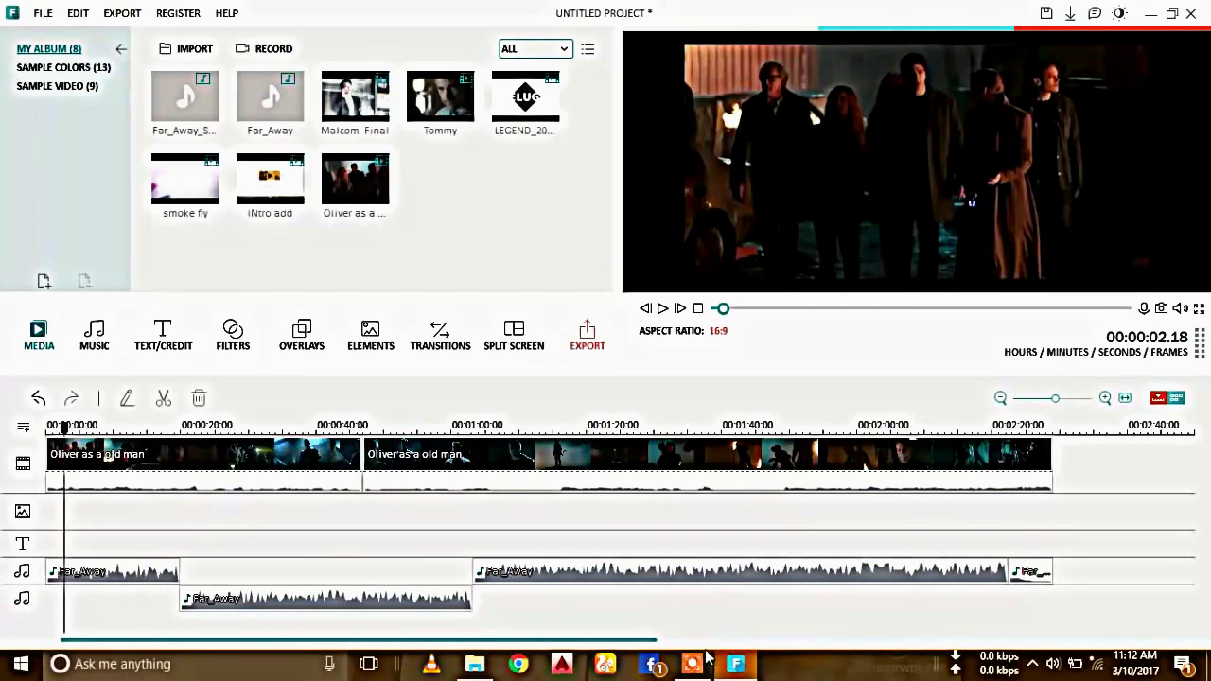
Move the remaining Far_Away clip from the second audio track into the gap on the first audio track.
mouse_move(695, 667)
click(273, 602)
drag(277, 602, 280, 582)
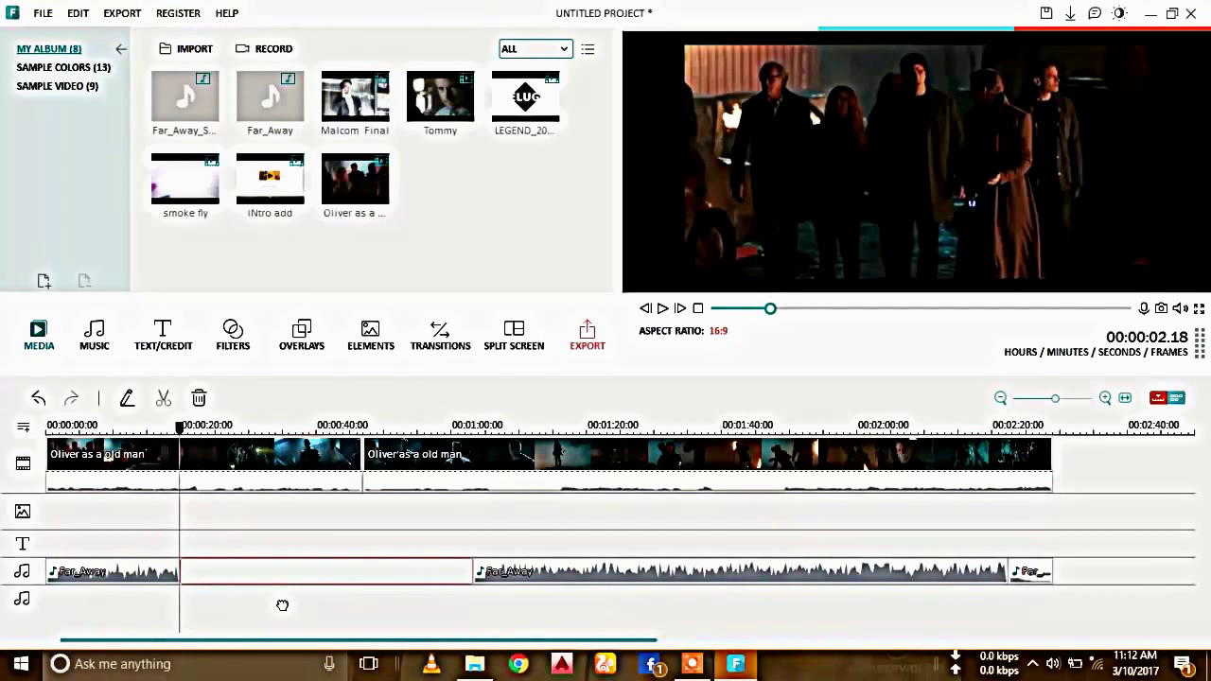
drag(282, 605, 279, 608)
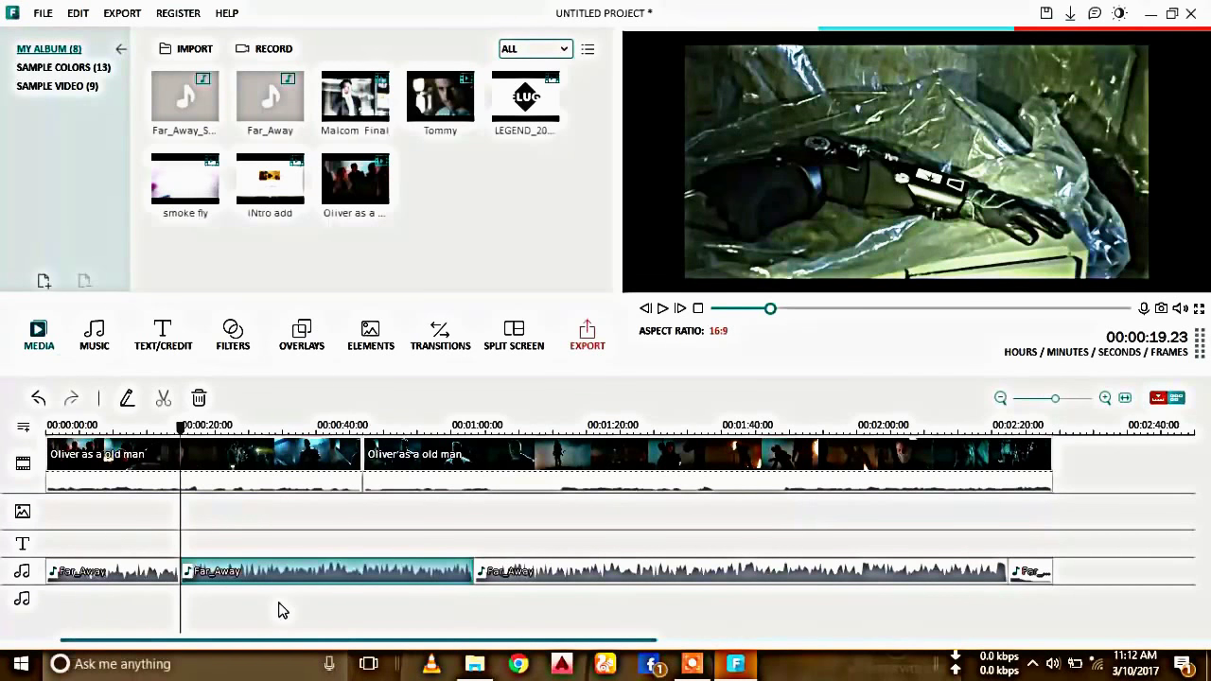
Play the opening seconds of the timeline to check the background music level against the video's sound.
drag(181, 431, 52, 430)
click(137, 452)
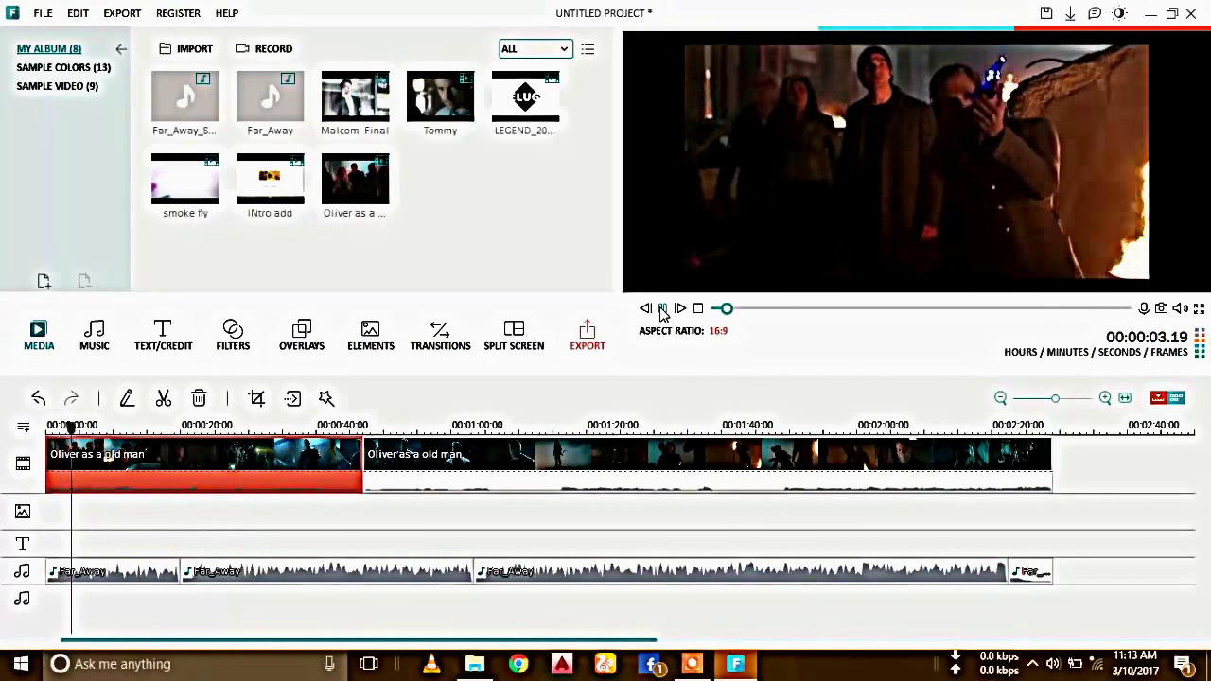
click(665, 309)
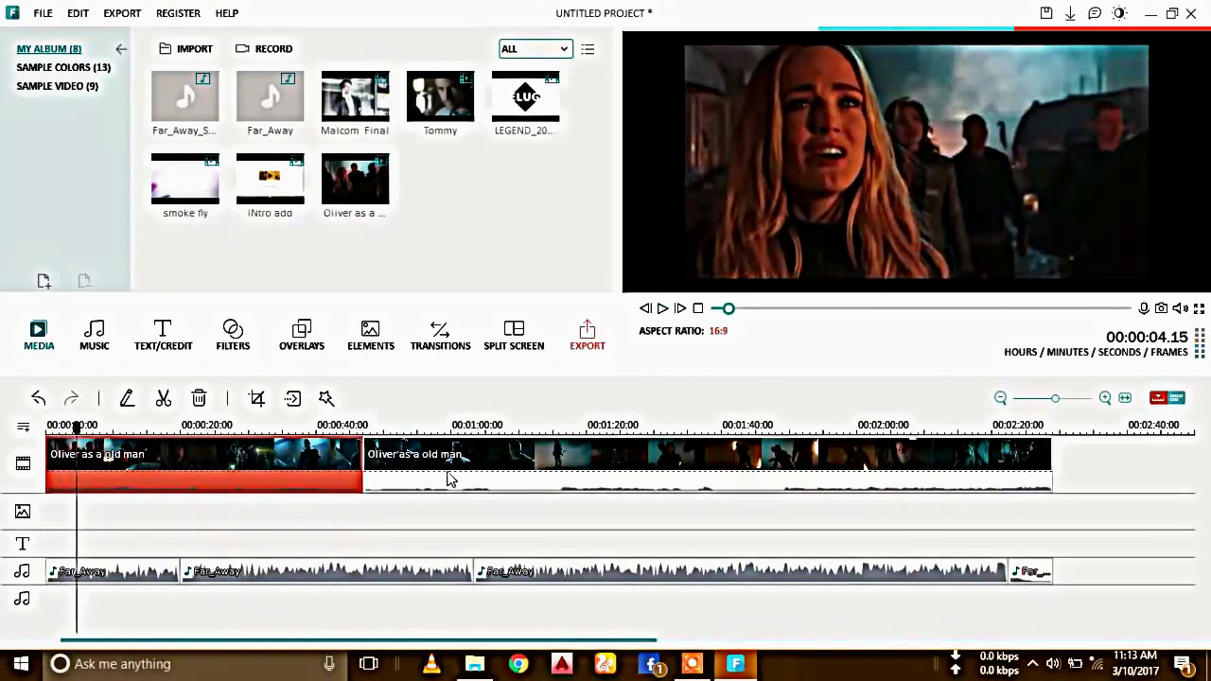
Lower the first Far_Away clip's volume in stages to 61, 21 and finally 8 while previewing the sound.
double_click(144, 579)
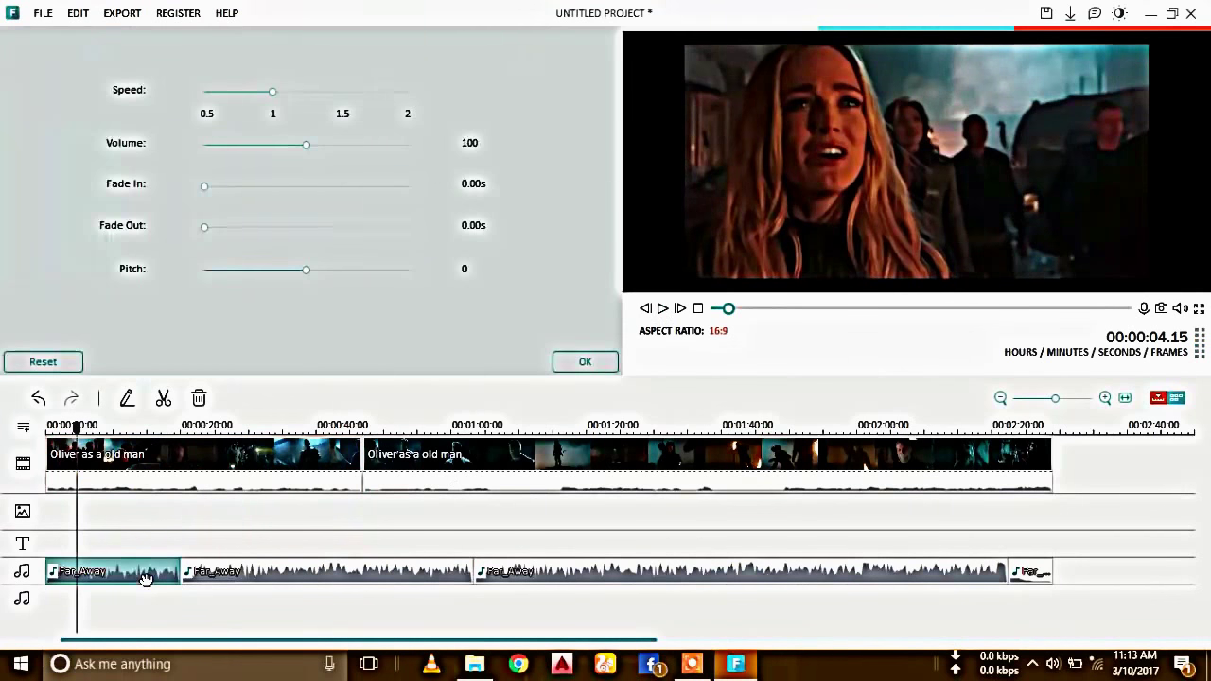
click(268, 147)
click(586, 362)
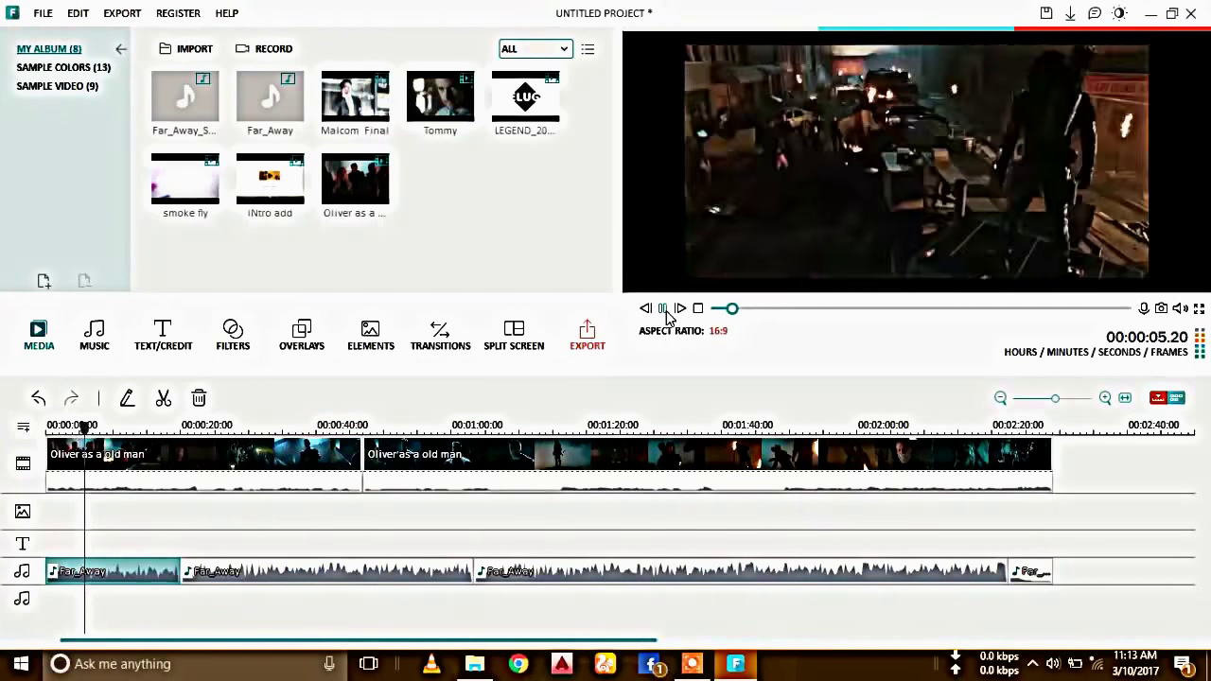
double_click(144, 573)
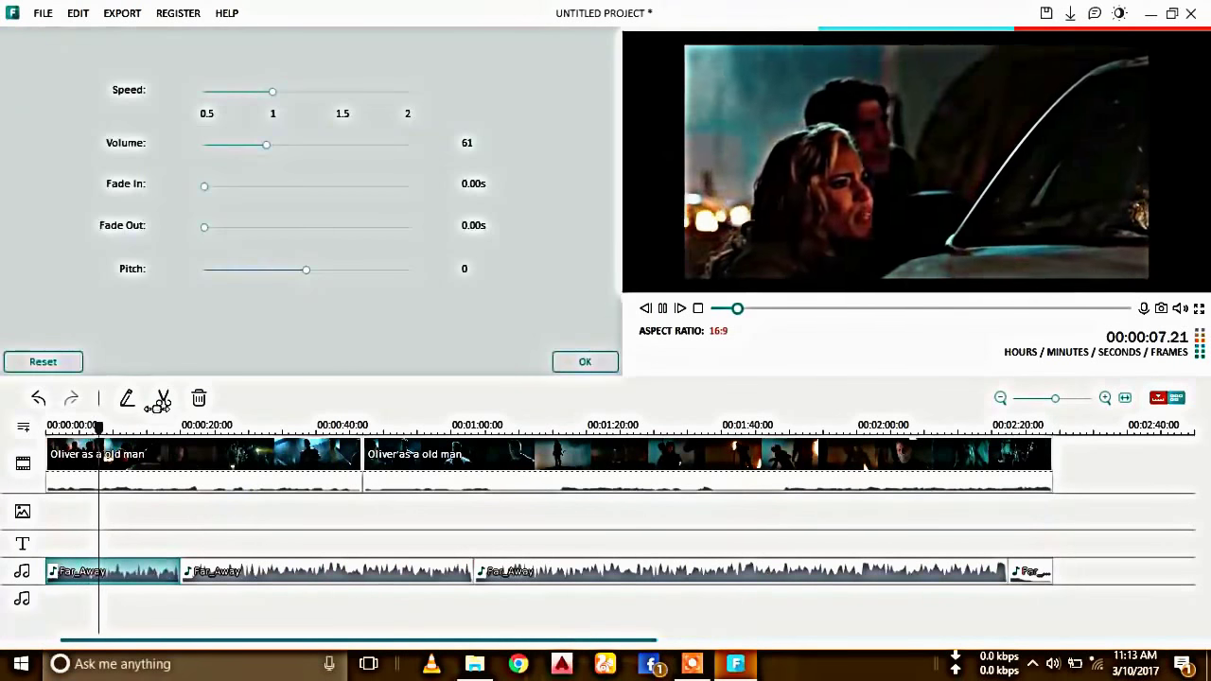
click(225, 145)
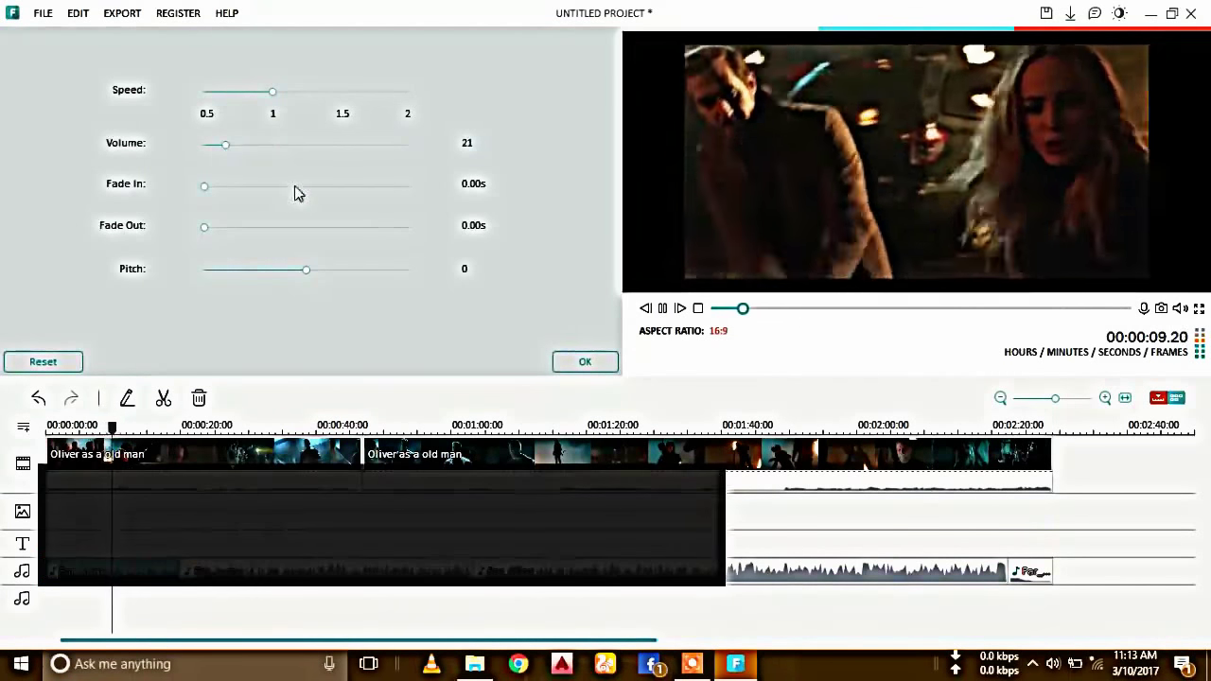
click(579, 362)
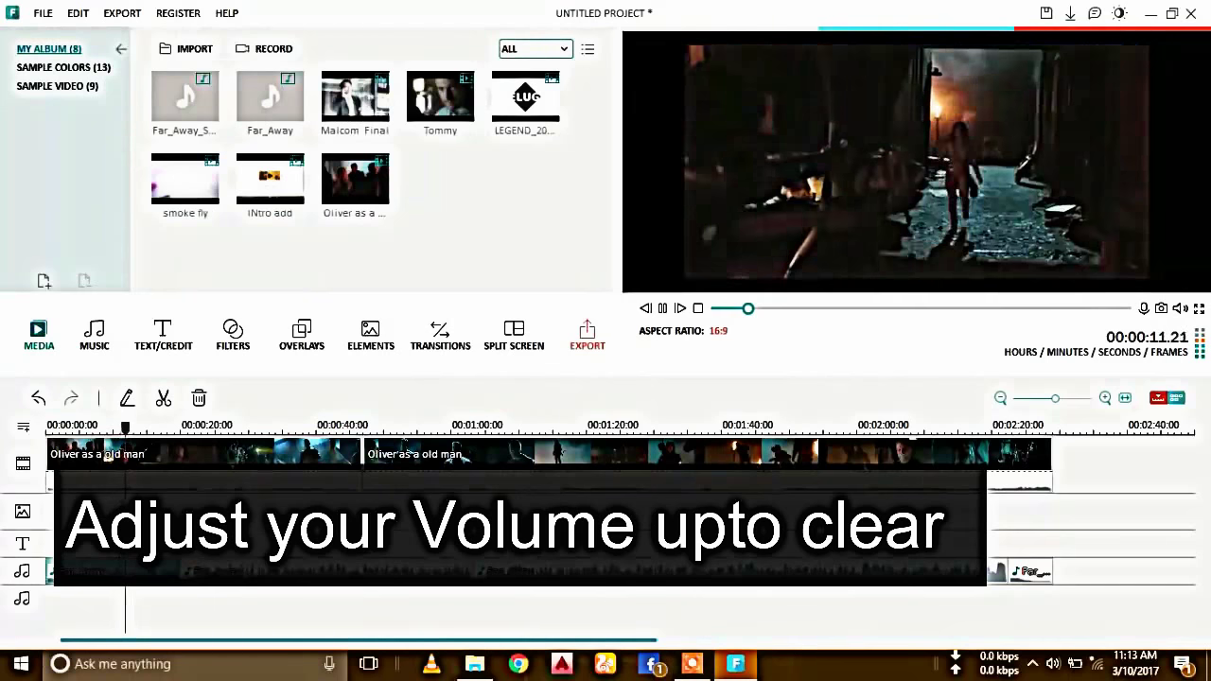
double_click(113, 572)
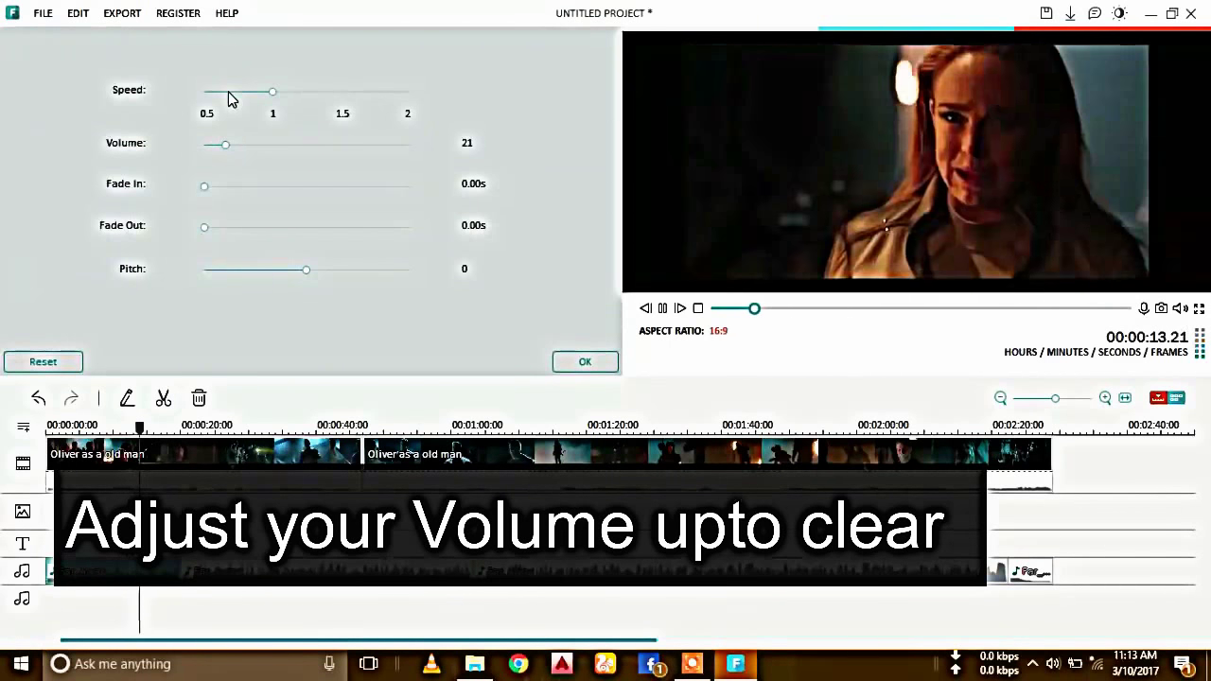
click(211, 146)
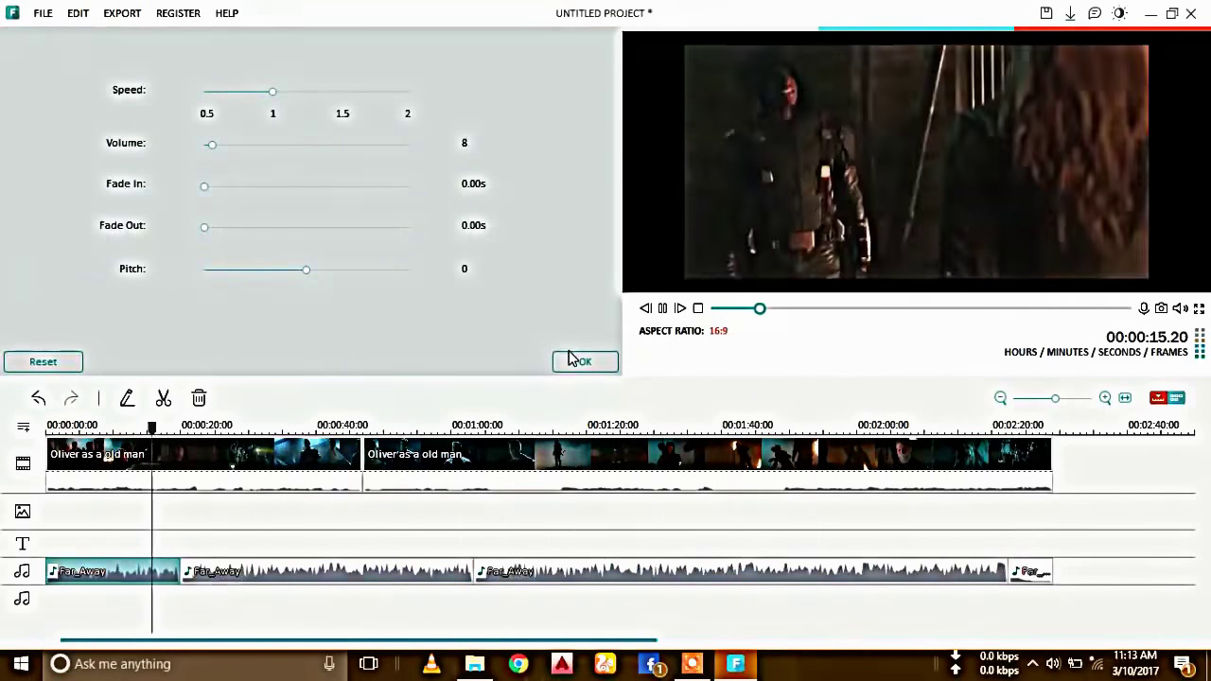
click(579, 362)
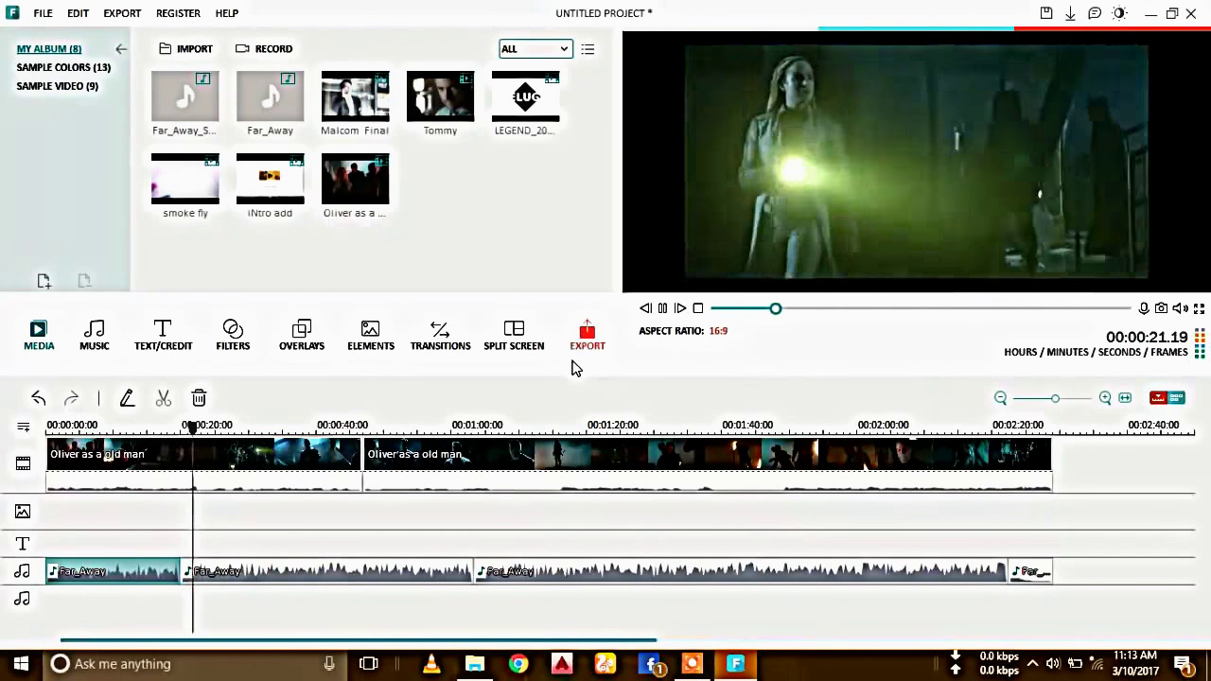
Pause the preview, check the first Far_Away clip's volume setting and lower the second Far_Away clip's volume to a similar level.
key(space)
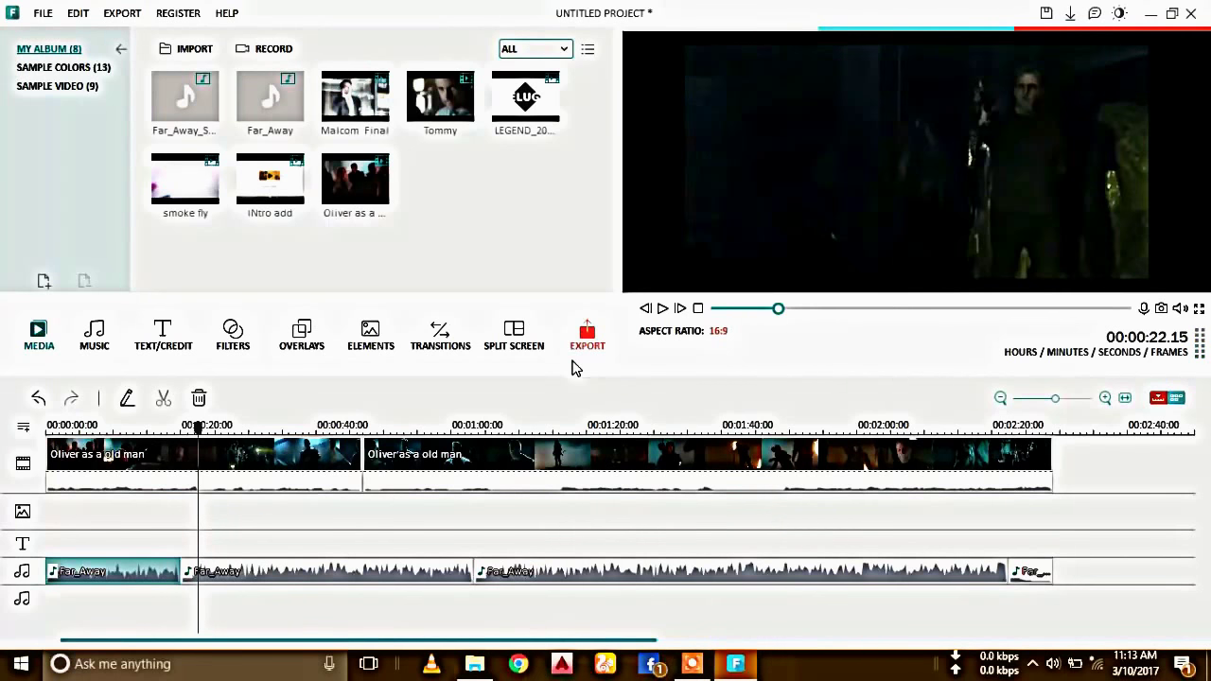
double_click(115, 575)
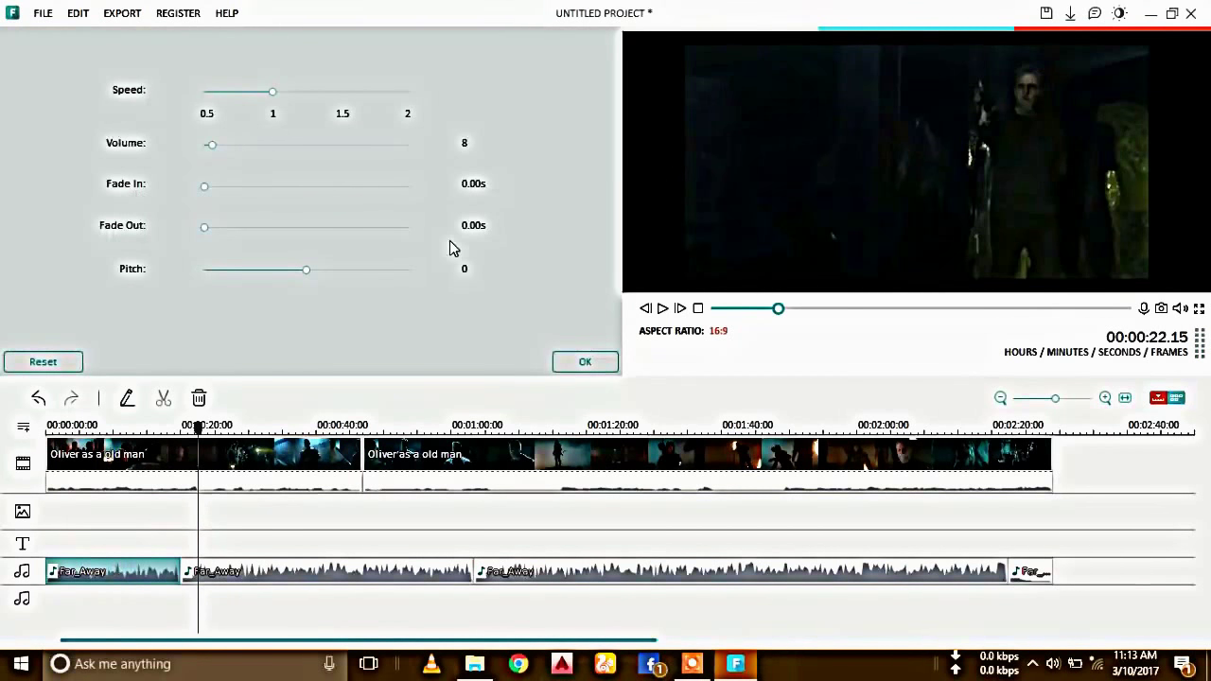
click(597, 366)
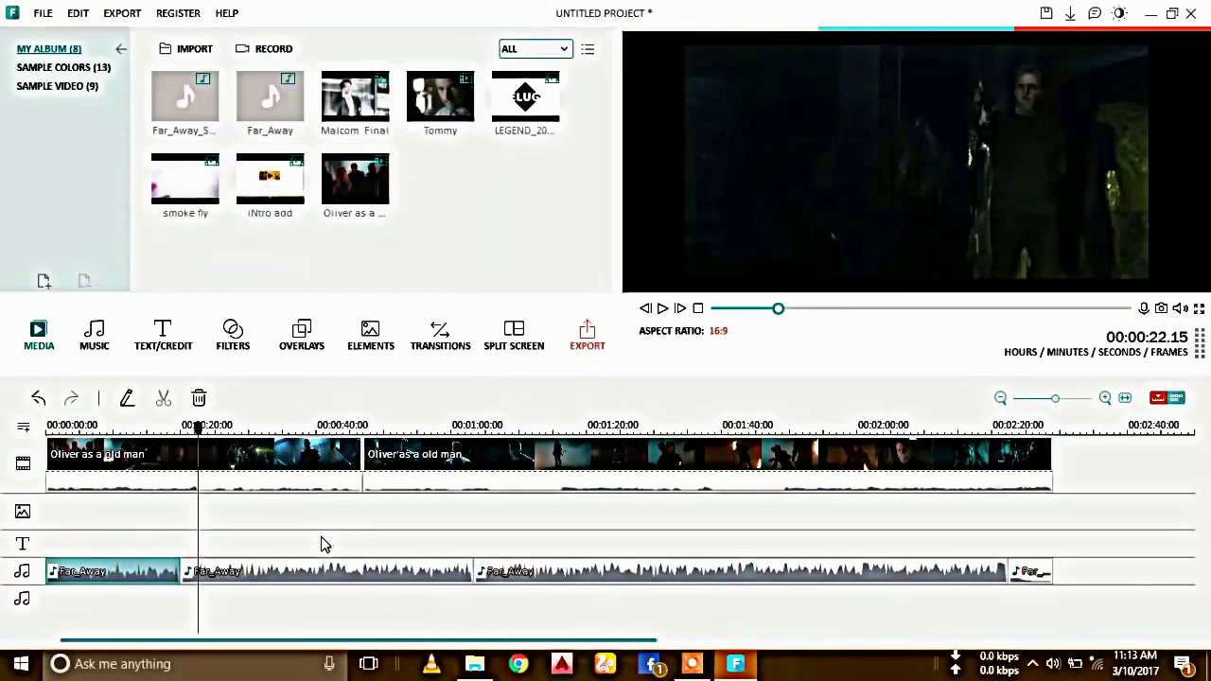
click(313, 573)
double_click(314, 574)
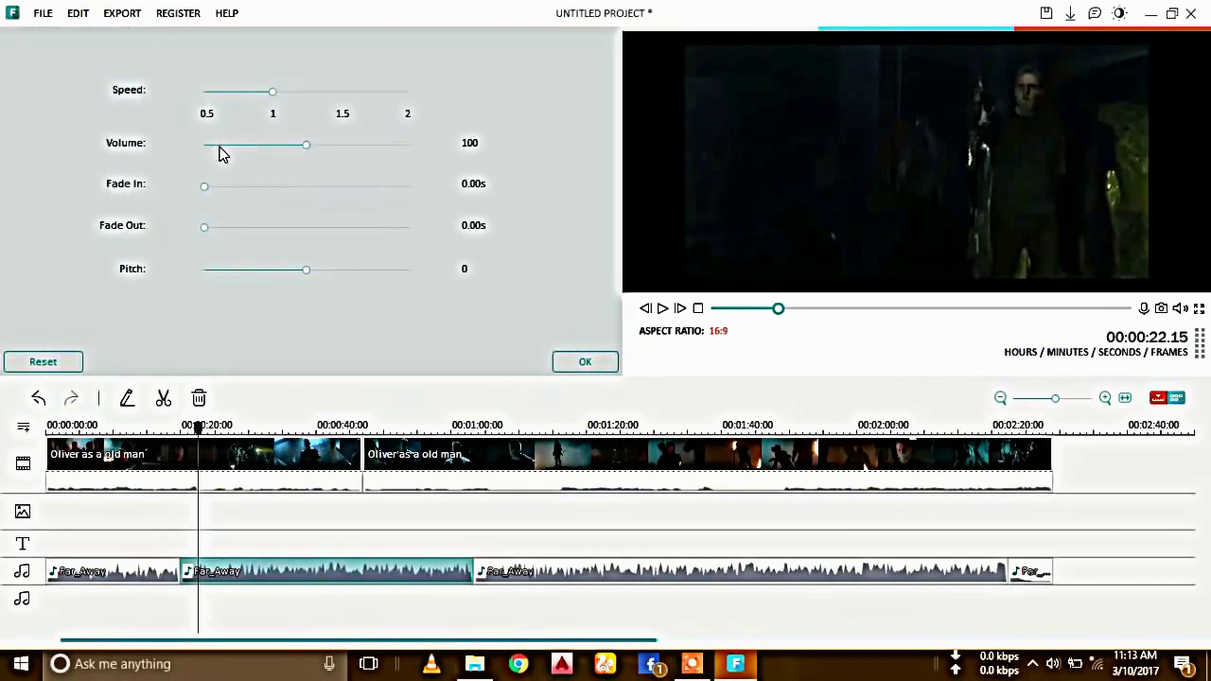
click(218, 146)
click(579, 364)
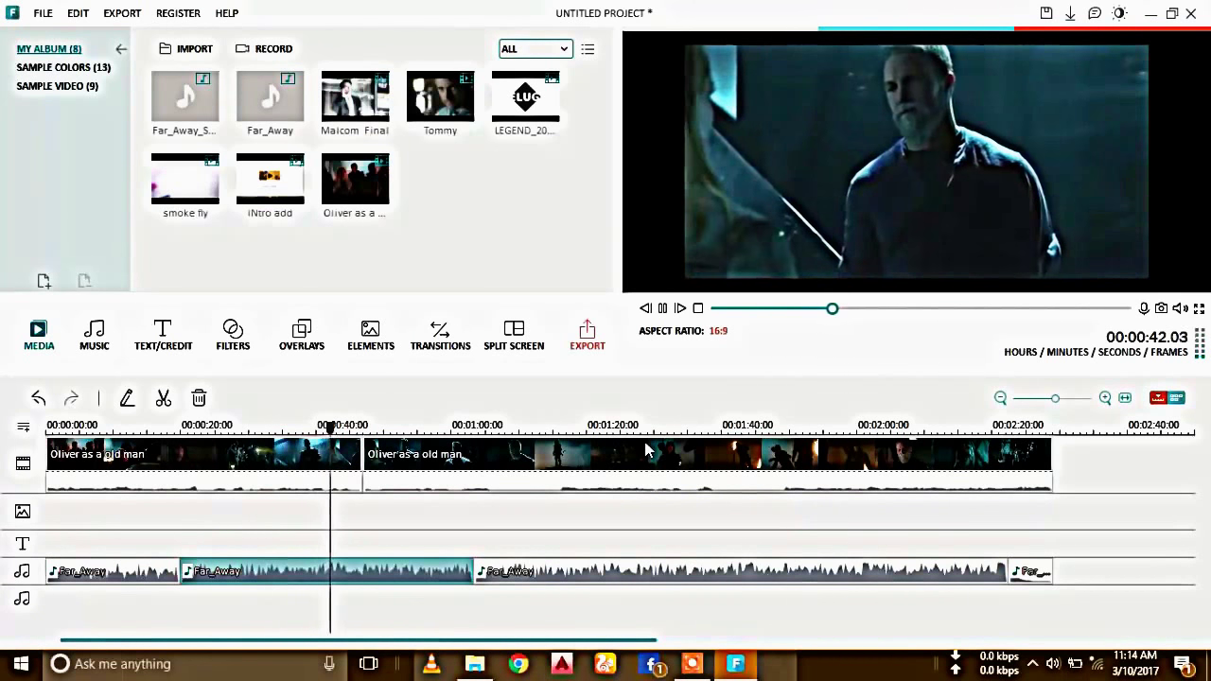
Set the third Far_Away clip's volume to 8 and lower the last Far_Away clip's volume to match.
double_click(610, 571)
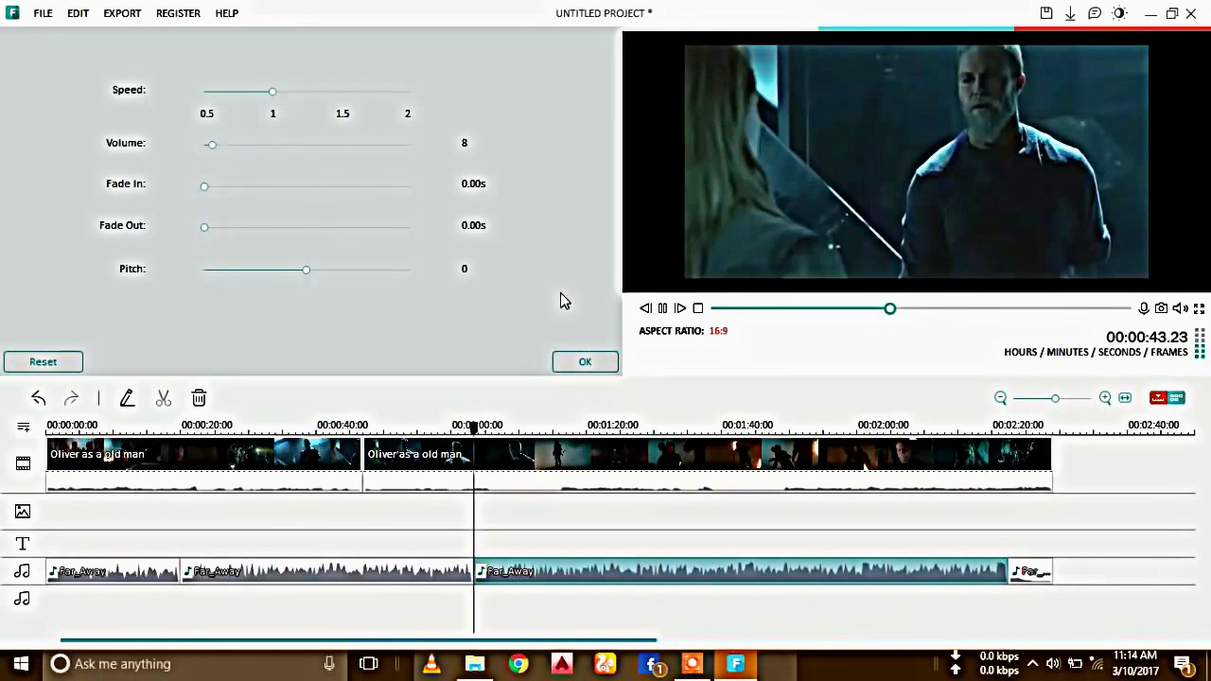
click(586, 365)
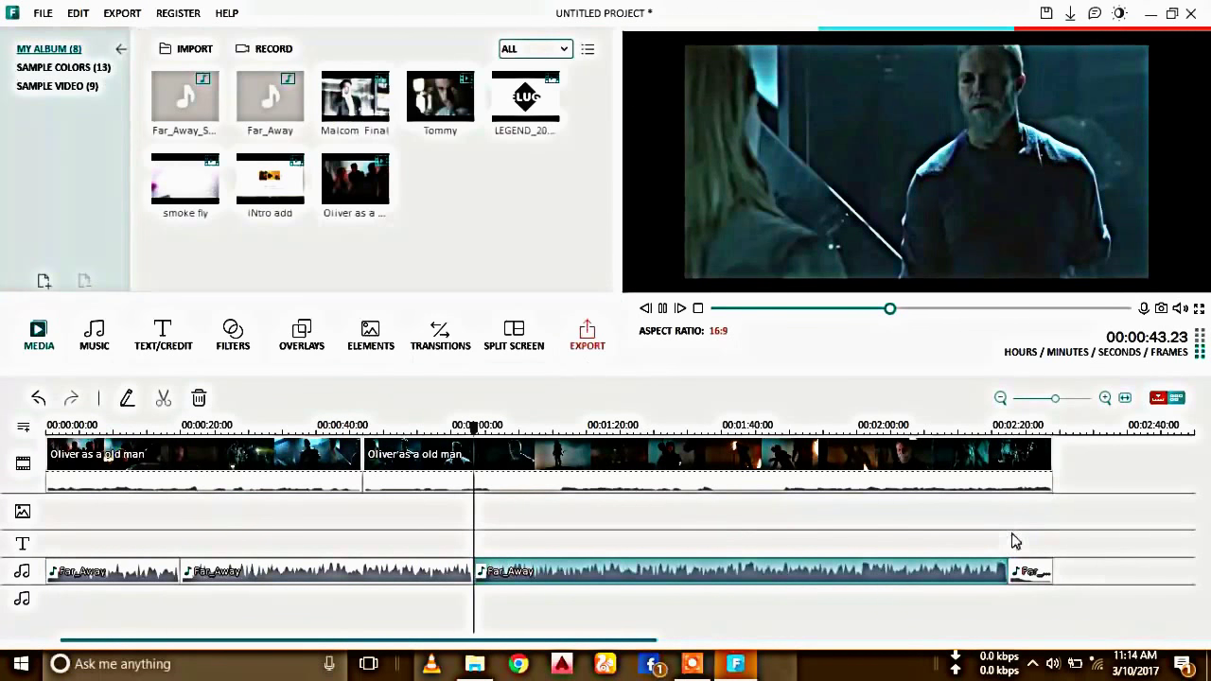
double_click(1035, 579)
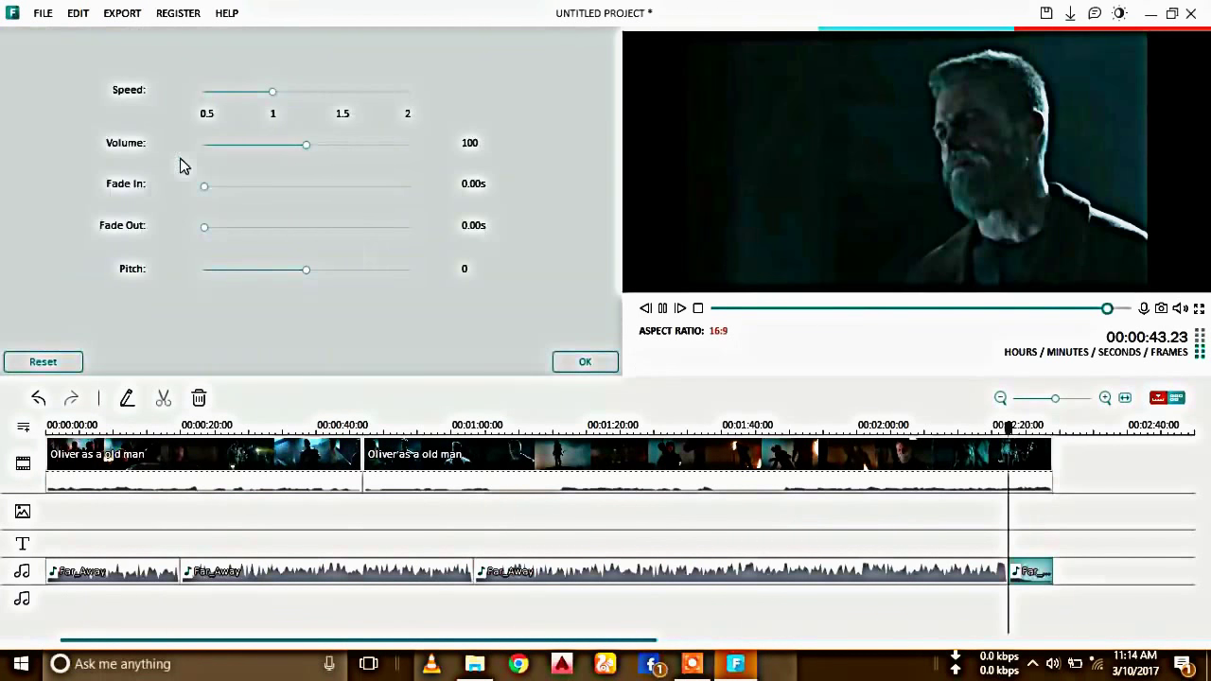
click(212, 145)
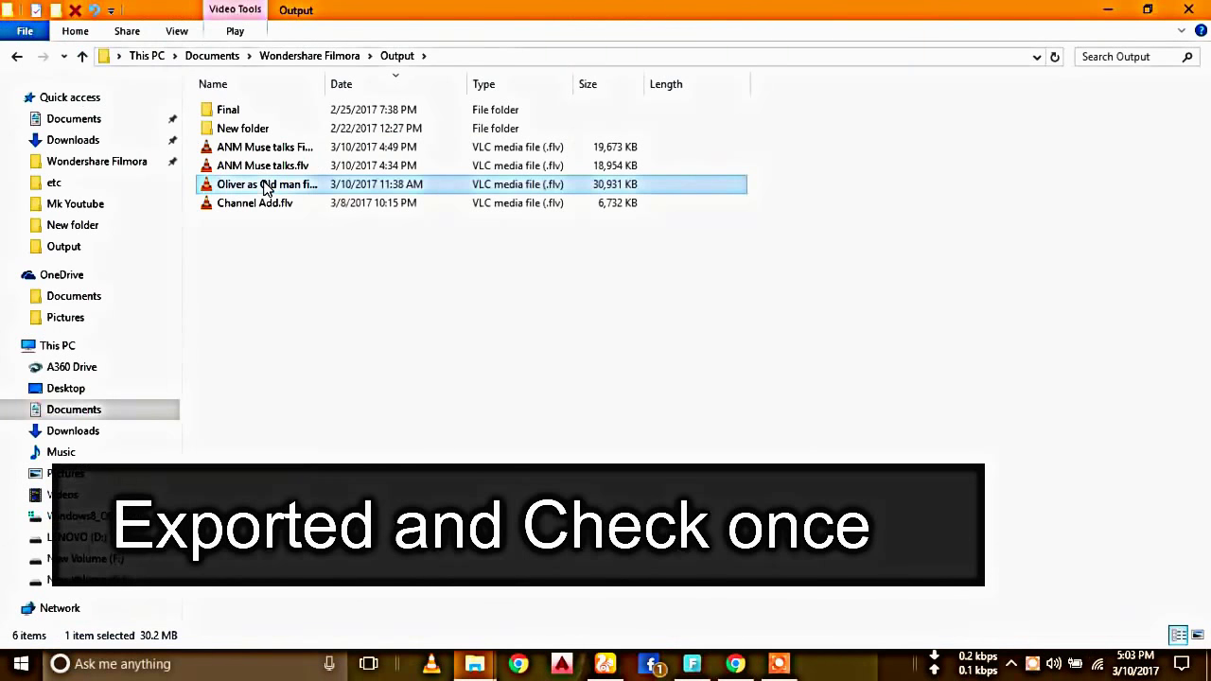
Play the exported Oliver as Old man final video to check it, and upload that file on YouTube's upload page in Chrome.
double_click(265, 186)
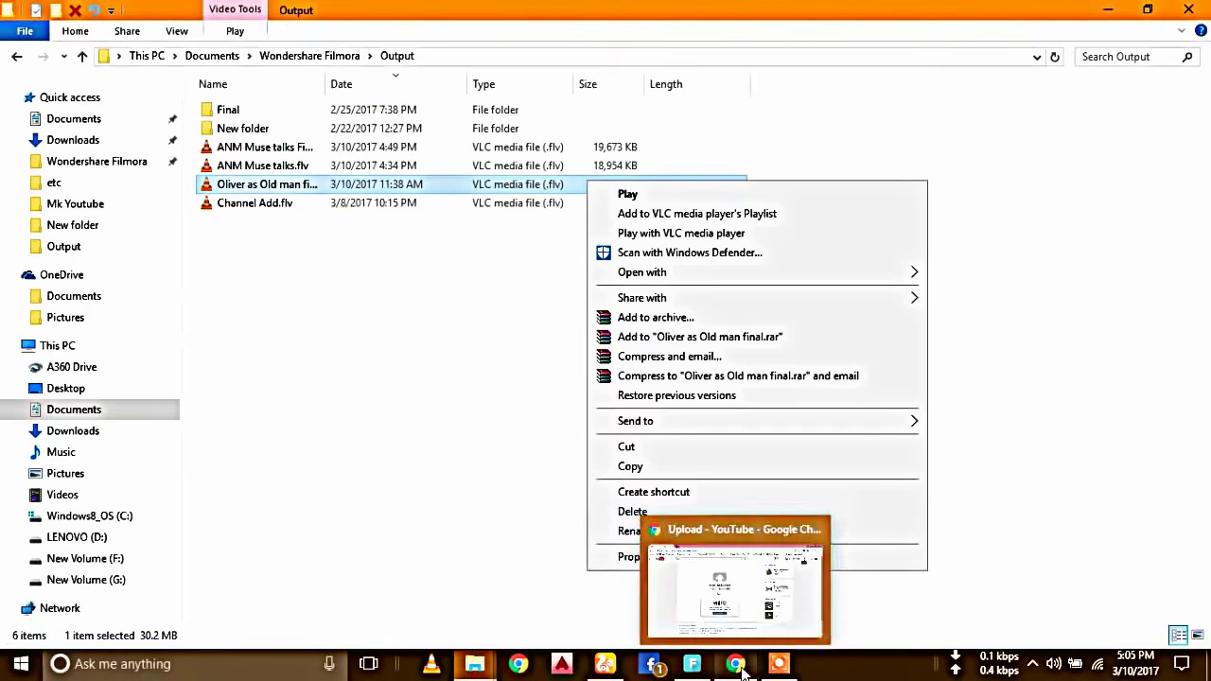
click(747, 520)
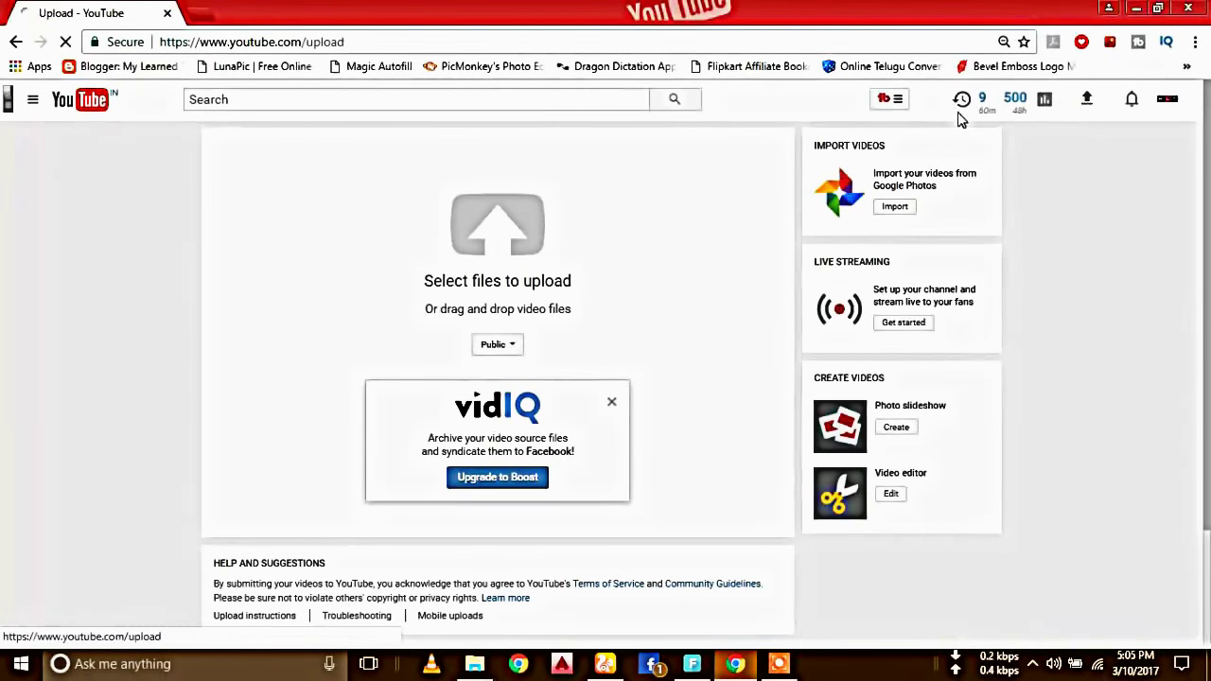
click(498, 241)
double_click(300, 184)
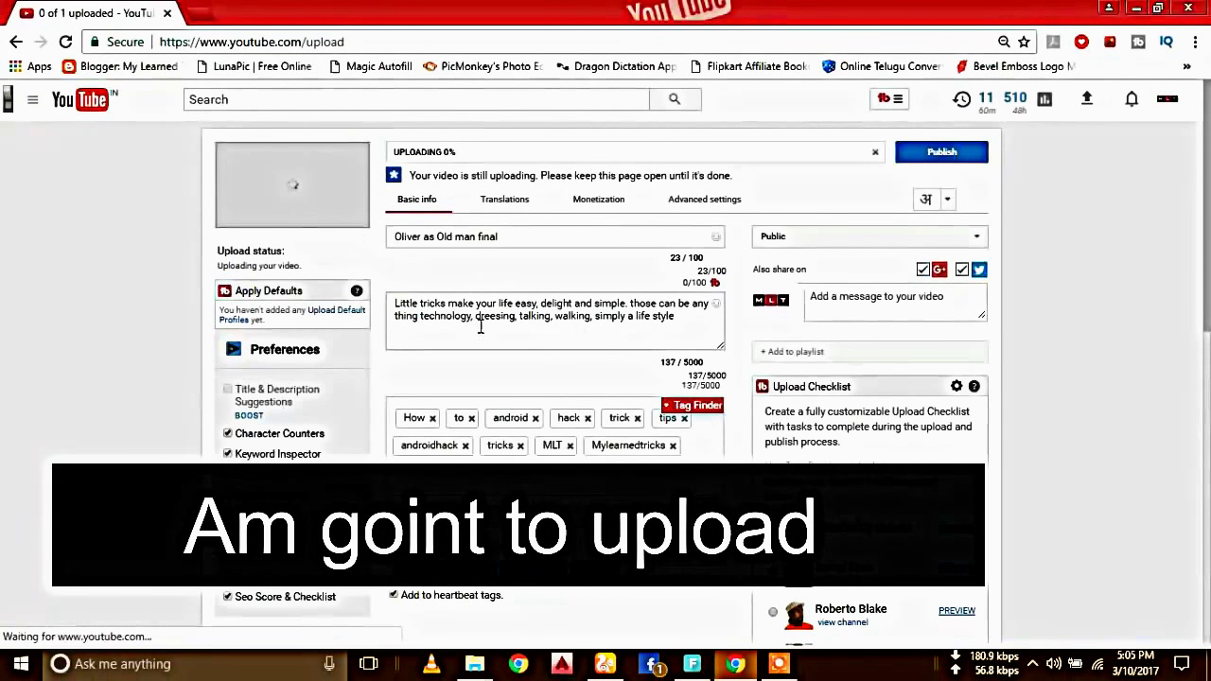
Remove "final" from the end of the video title and insert "ueen" after "Oliver".
click(512, 237)
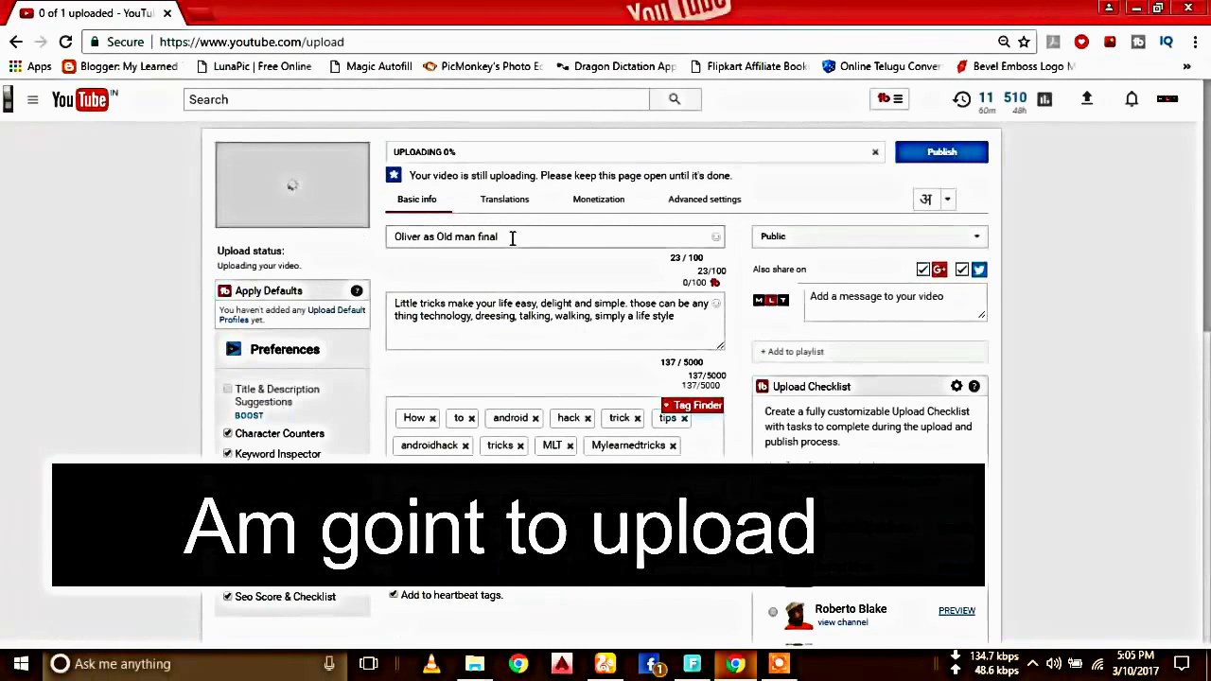
key(BackSpace)
key(BackSpace)
key(BackSpace)
key(BackSpace)
key(BackSpace)
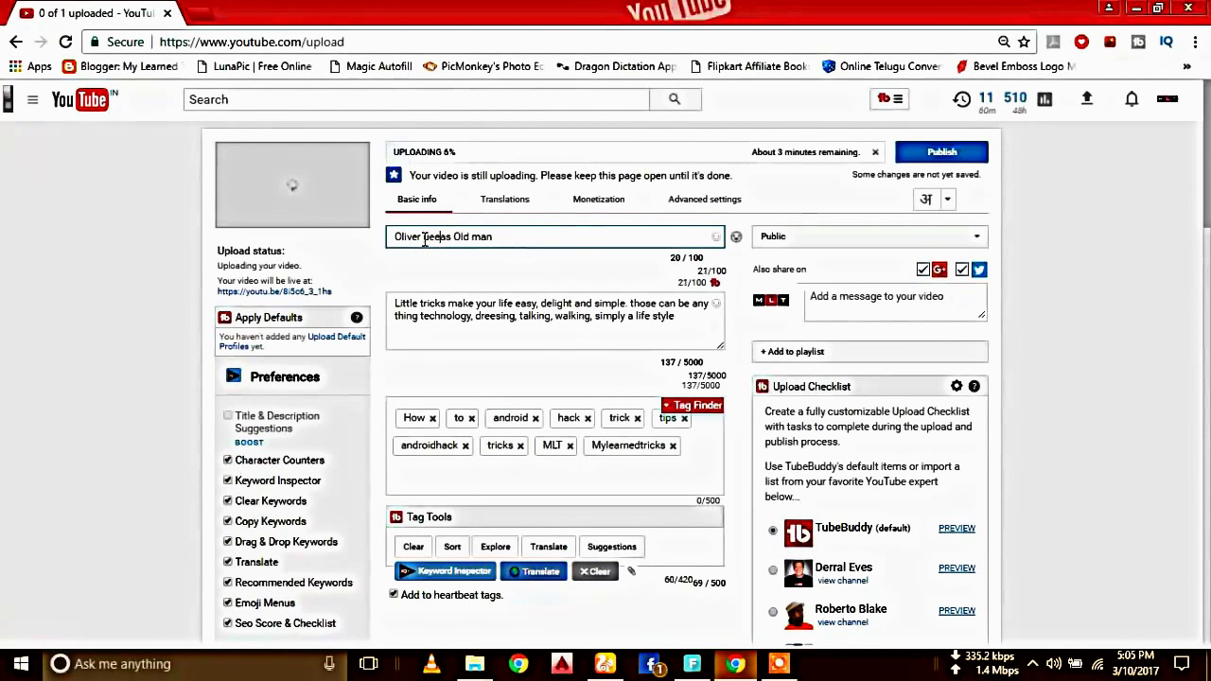
text(en)
Delete all the default tags from the video, from Mylearnedtricks back to How.
click(695, 462)
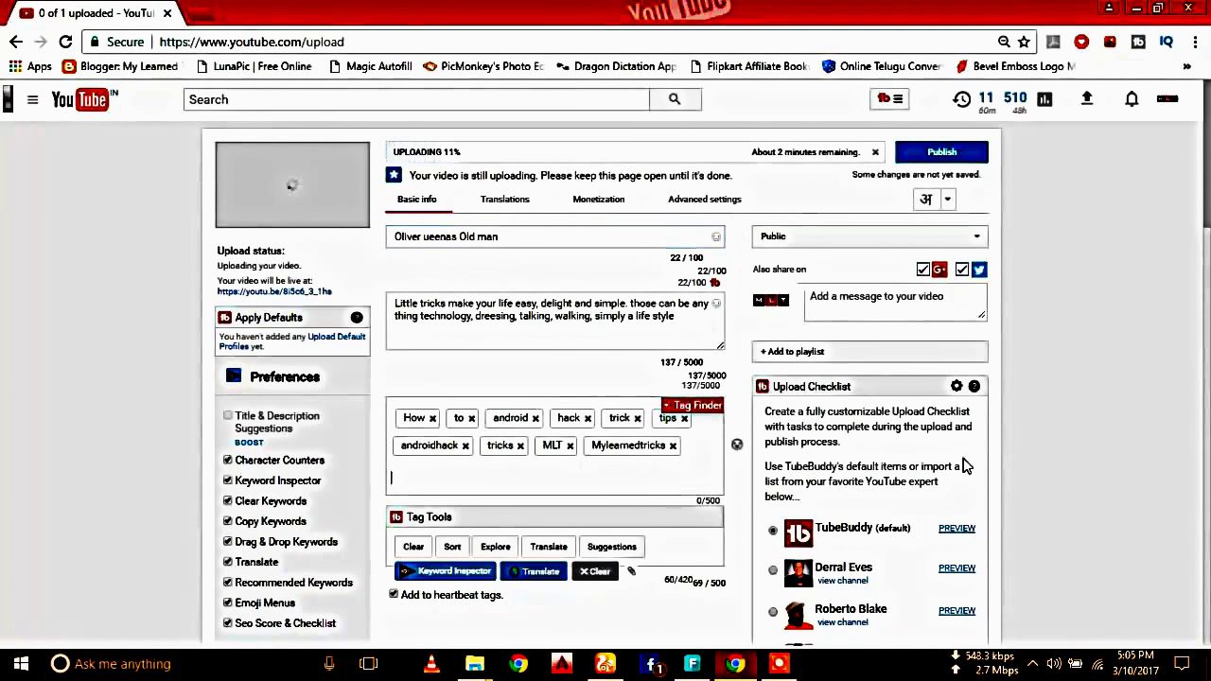
key(BackSpace)
key(BackSpace)
key(BackSpace)
key(BackSpace)
key(BackSpace)
key(BackSpace)
key(BackSpace)
key(BackSpace)
key(BackSpace)
key(BackSpace)
key(BackSpace)
key(BackSpace)
key(BackSpace)
key(BackSpace)
key(BackSpace)
key(BackSpace)
key(BackSpace)
key(BackSpace)
key(BackSpace)
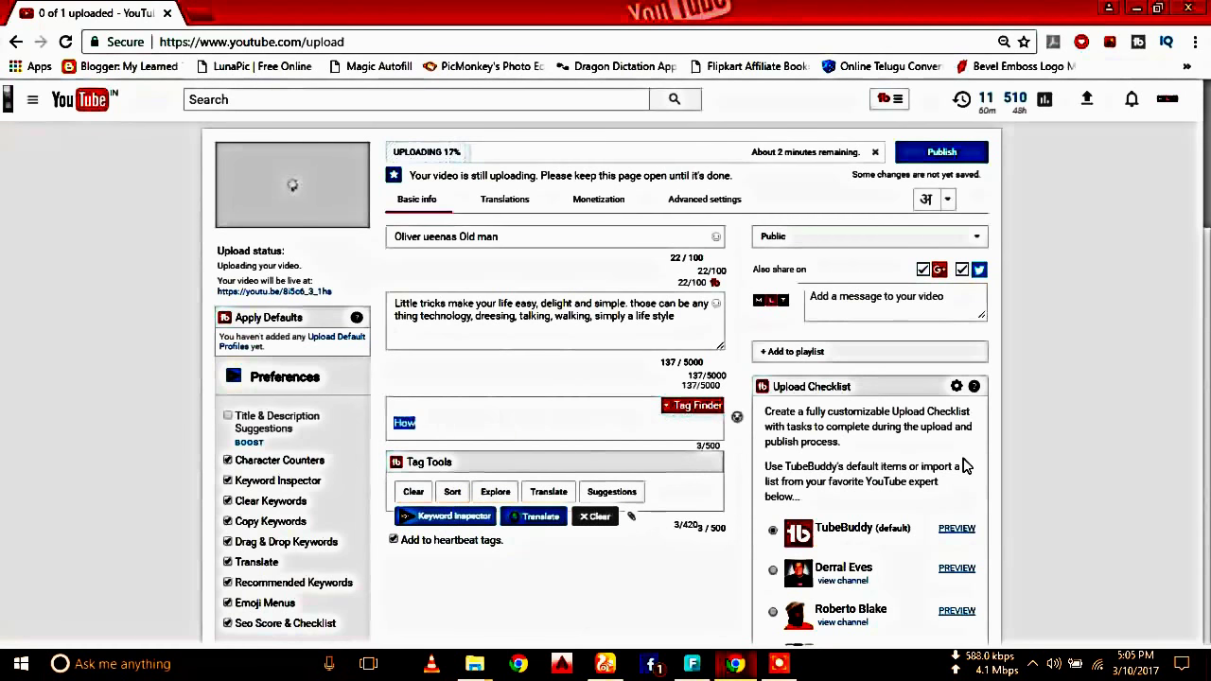
key(BackSpace)
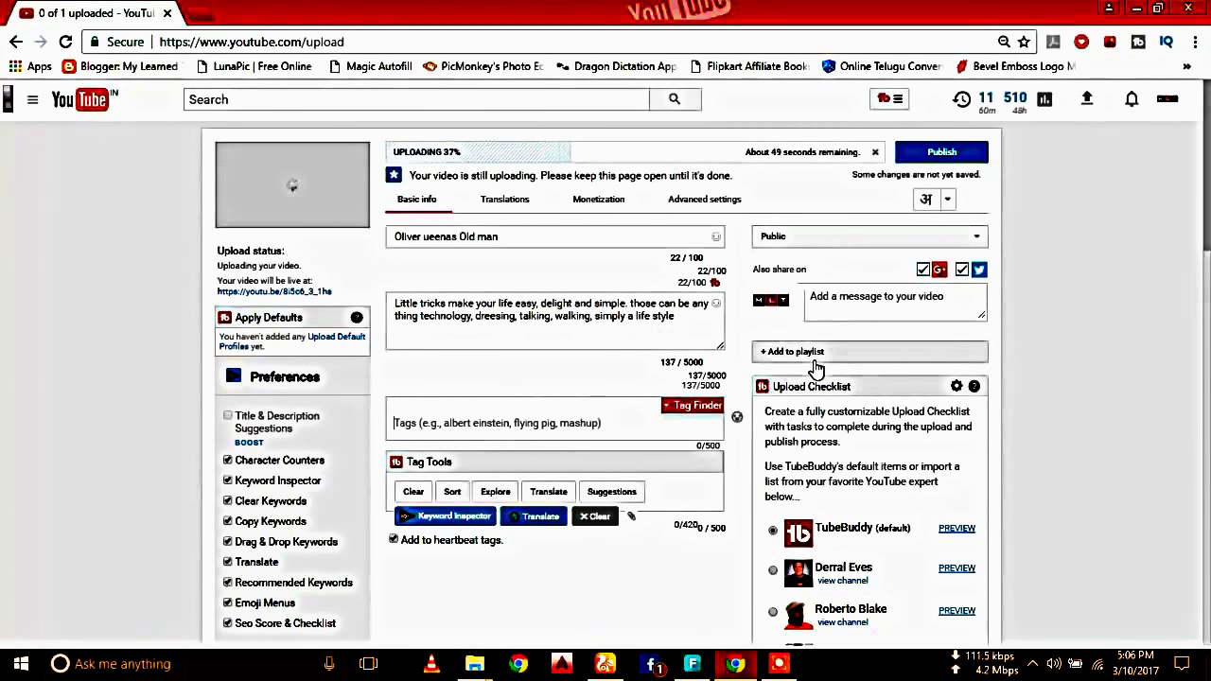
Add the video to the Entertainment playlist.
click(793, 351)
click(770, 465)
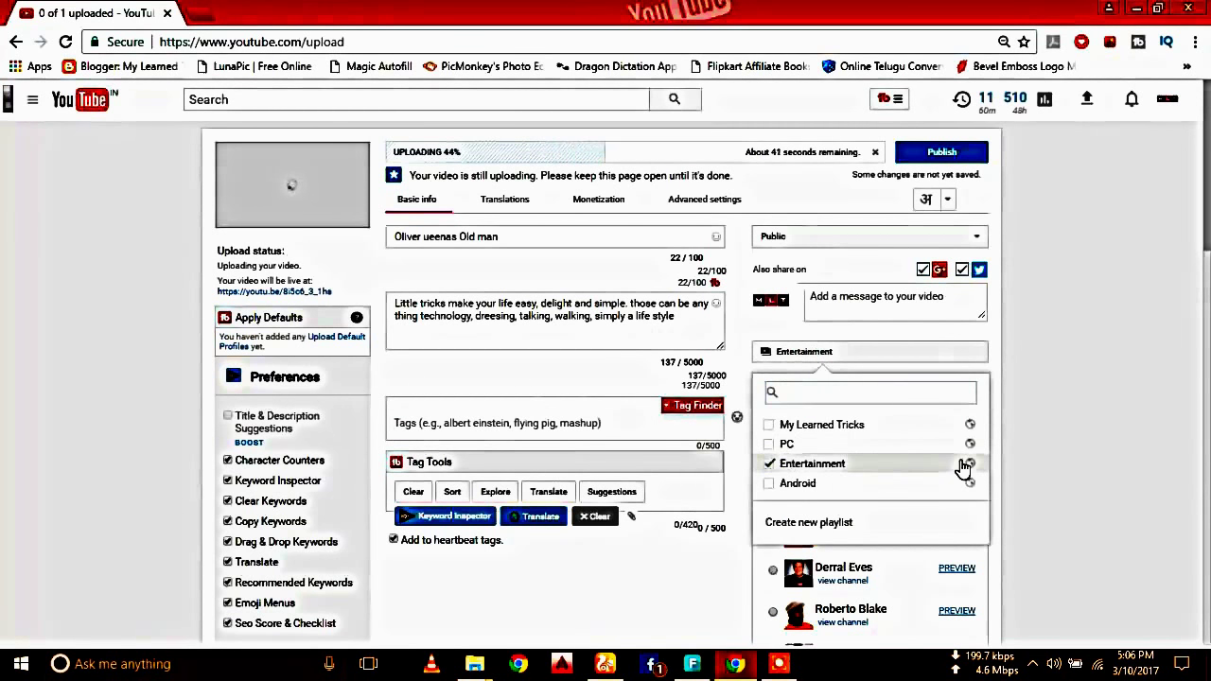
Enter the tags Oliver Queen, Stephen amell, arrow season 5, prometheus, arrow vigilante, the green arrow and arrow cast.
click(609, 428)
text(Ol)
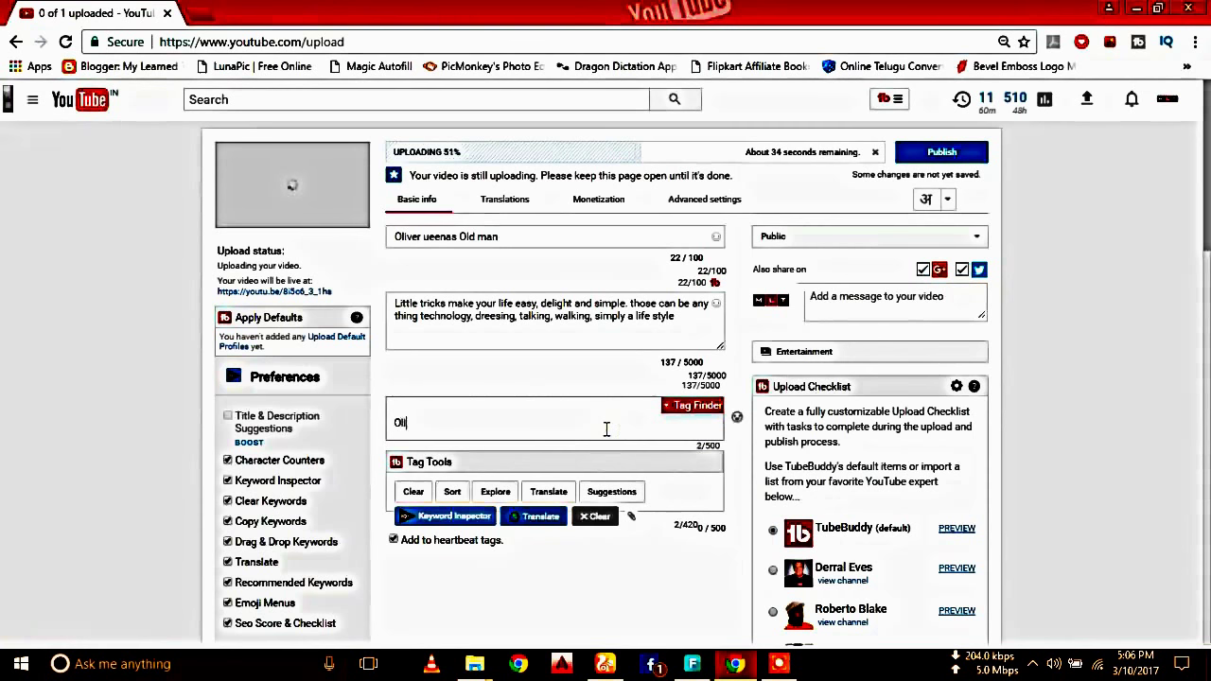
text(iver Queen)
key(Return)
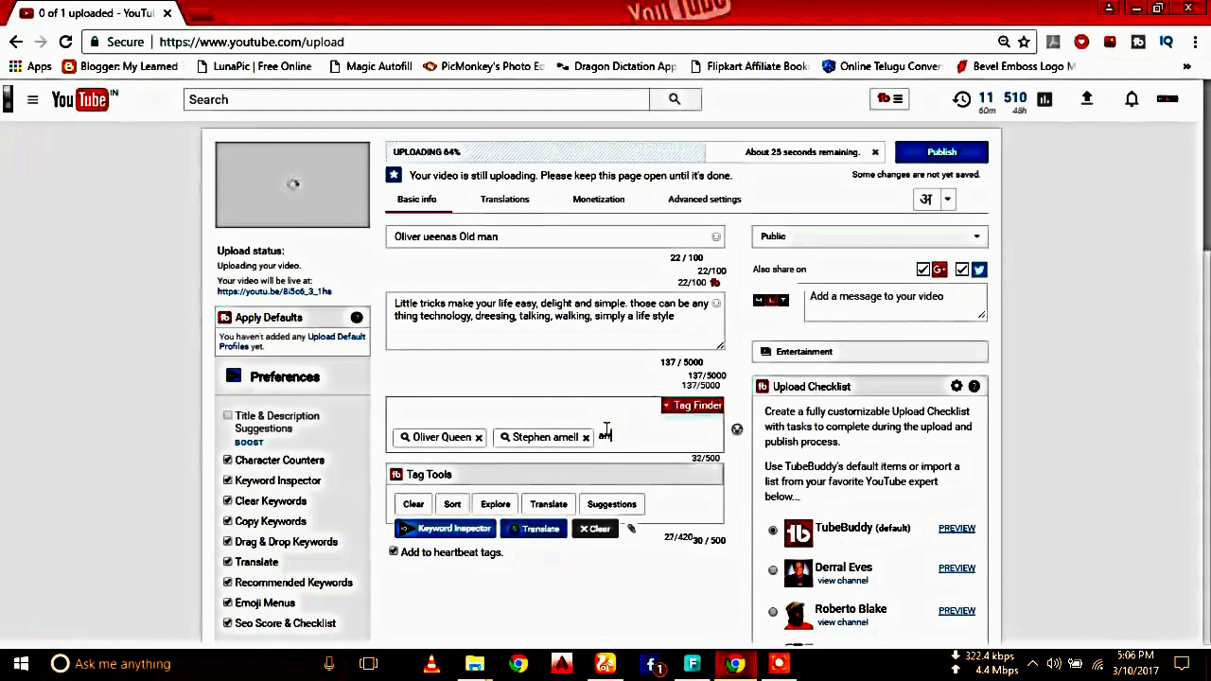
text(season)
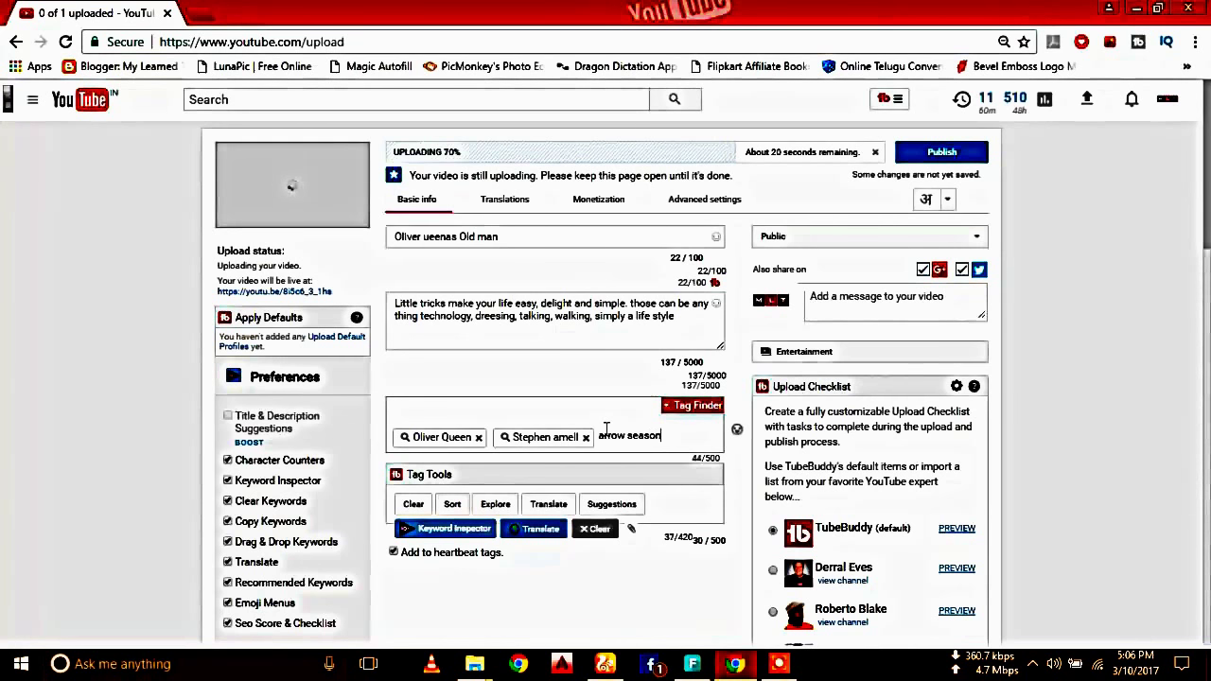
text( 5)
key(Return)
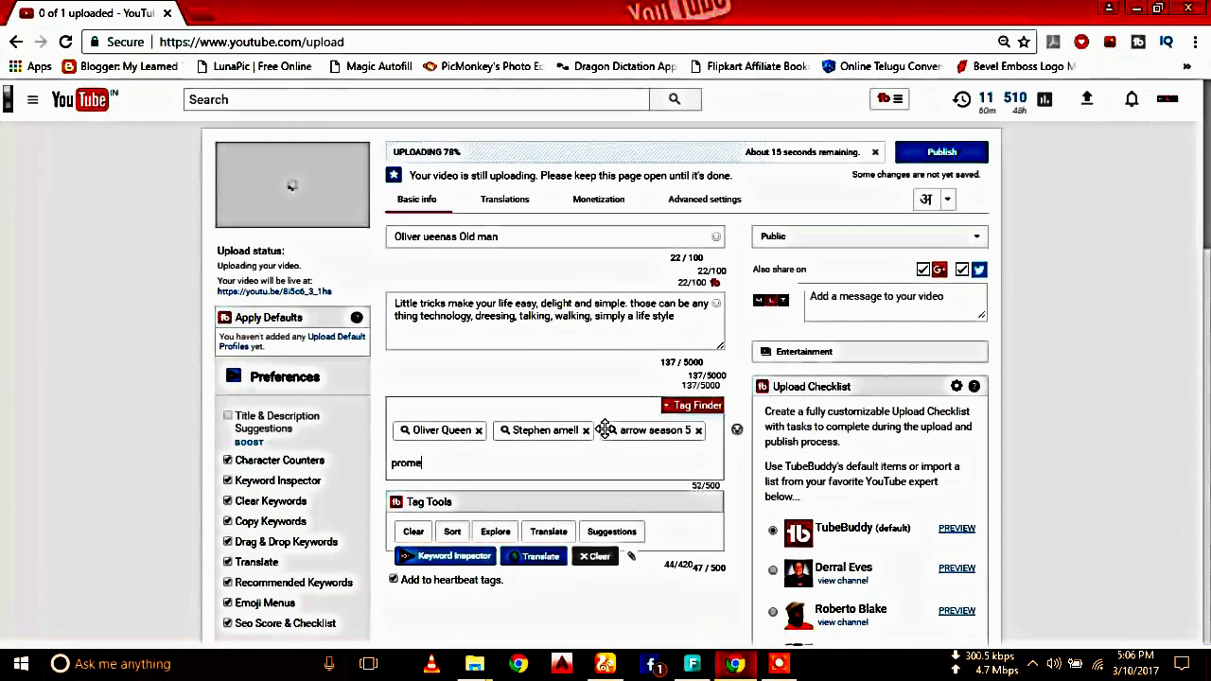
text(rrow )
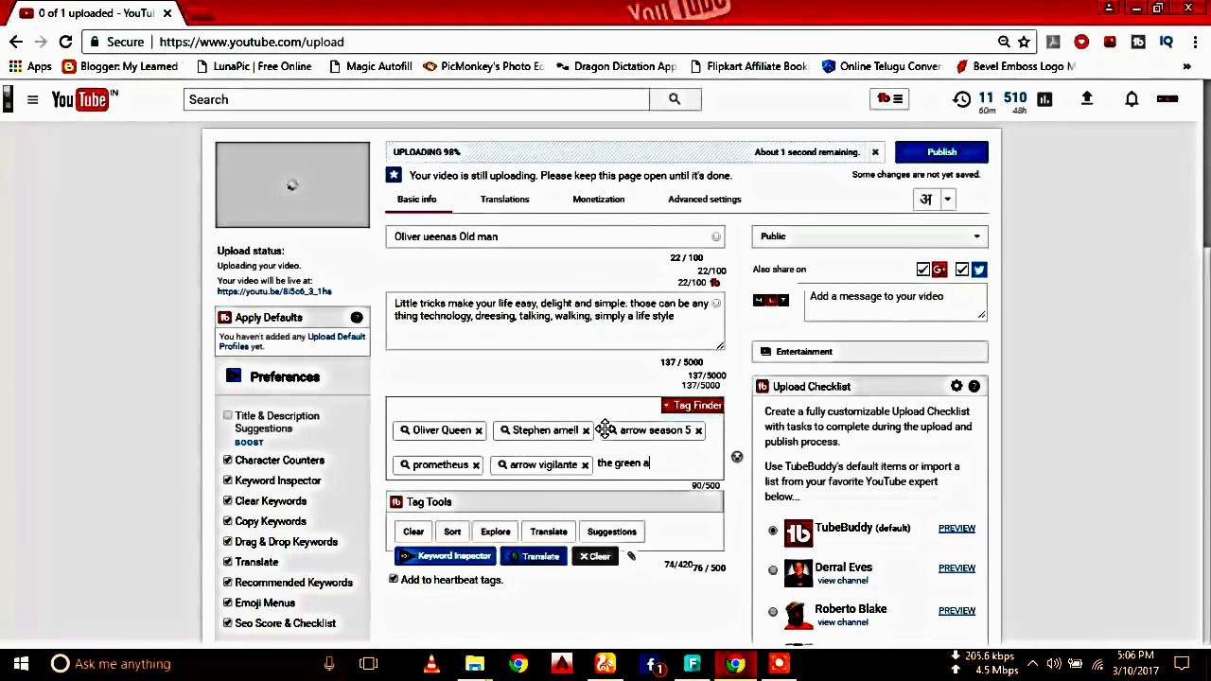
text(rrow)
key(Return)
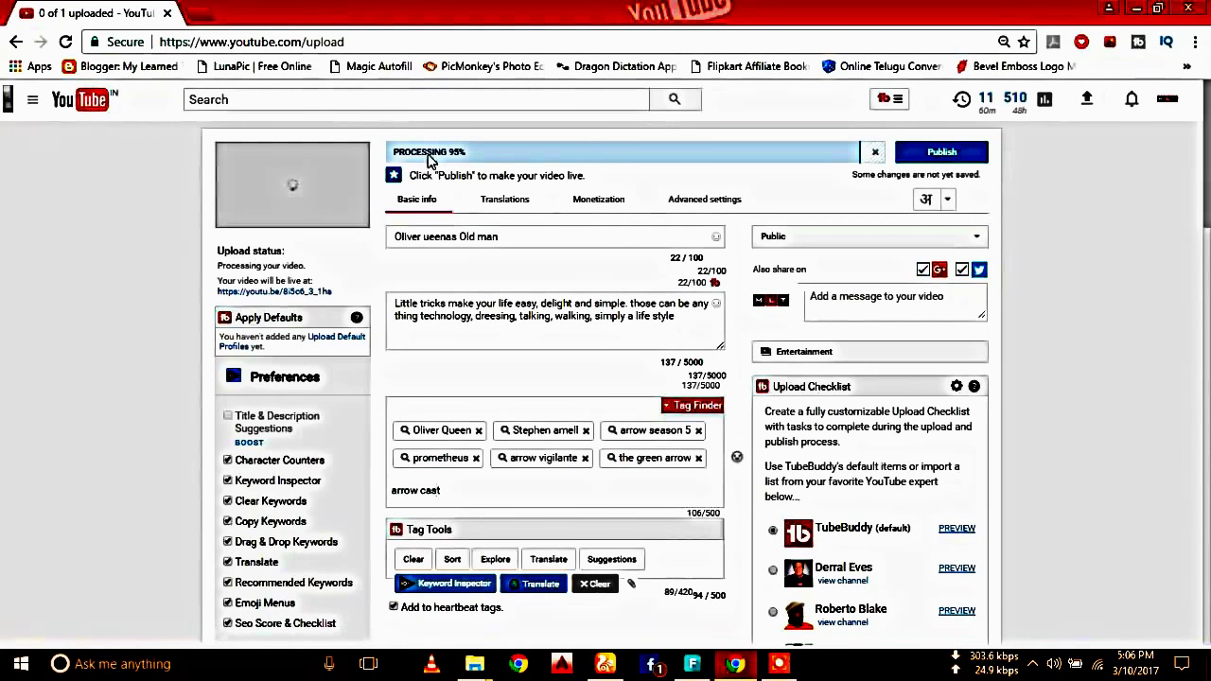
Correct the video title to "Oliver Queen as Old man".
click(424, 237)
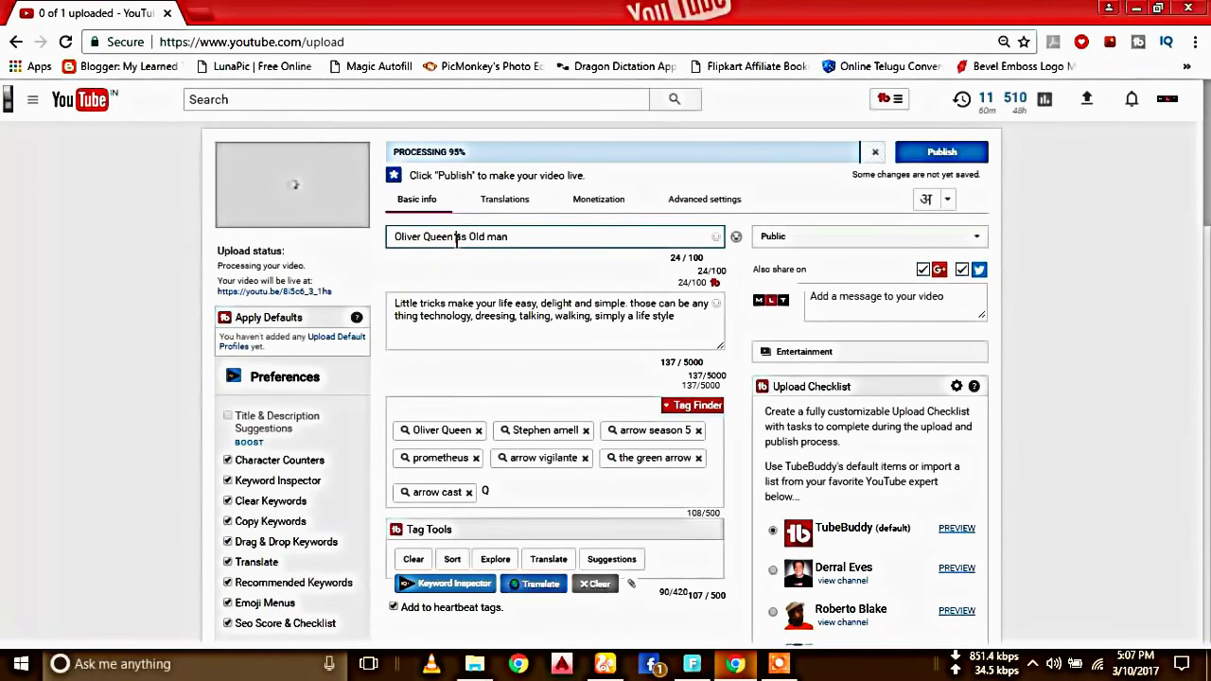